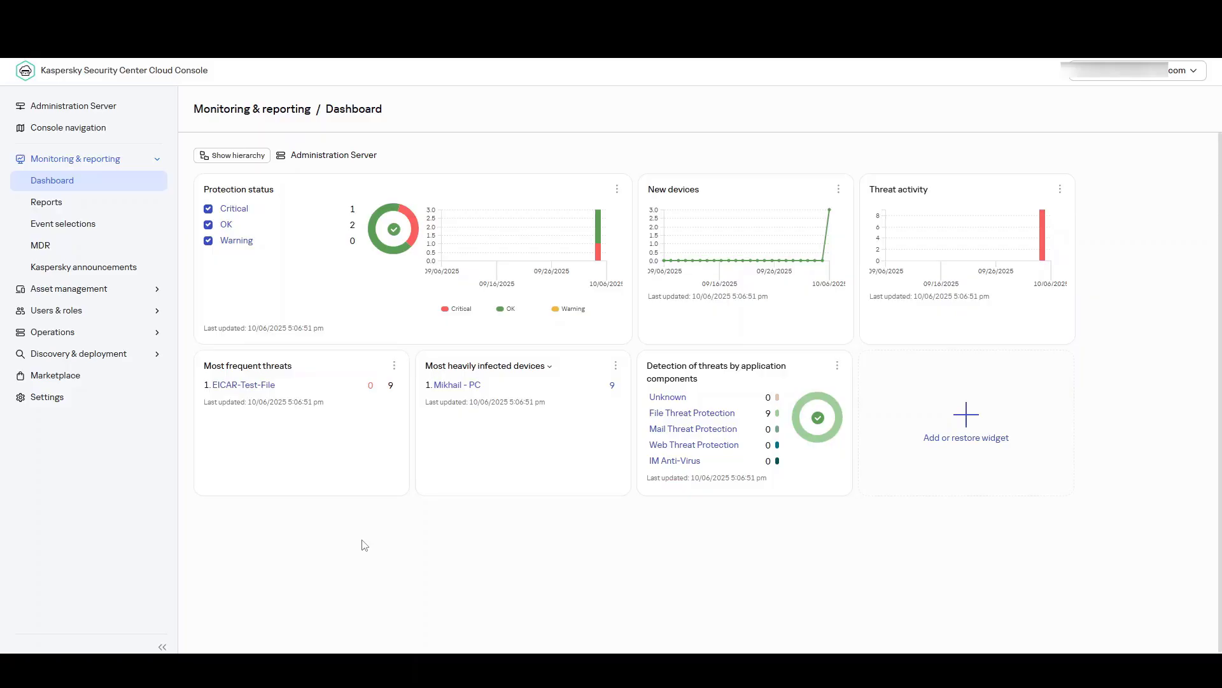
# Step: Start a new task for Kaspersky Security Center 16 with the type "Download updates to the repositories of distribution points"
pyautogui.click(97, 288)
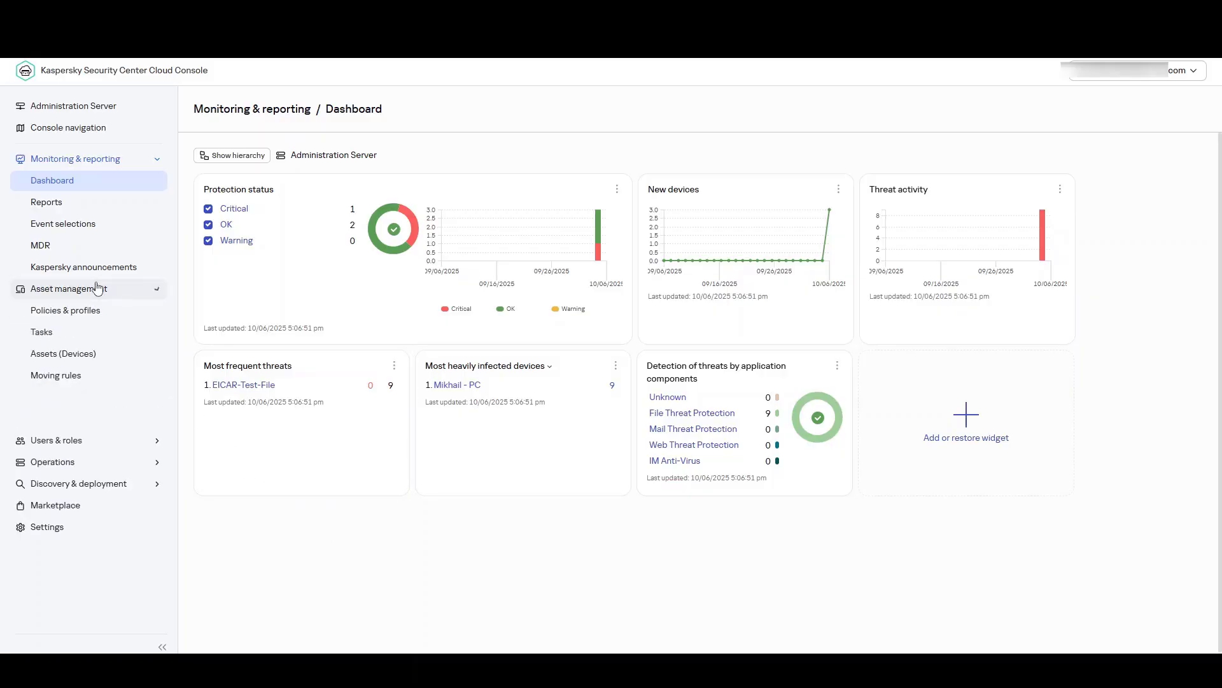
pyautogui.click(87, 335)
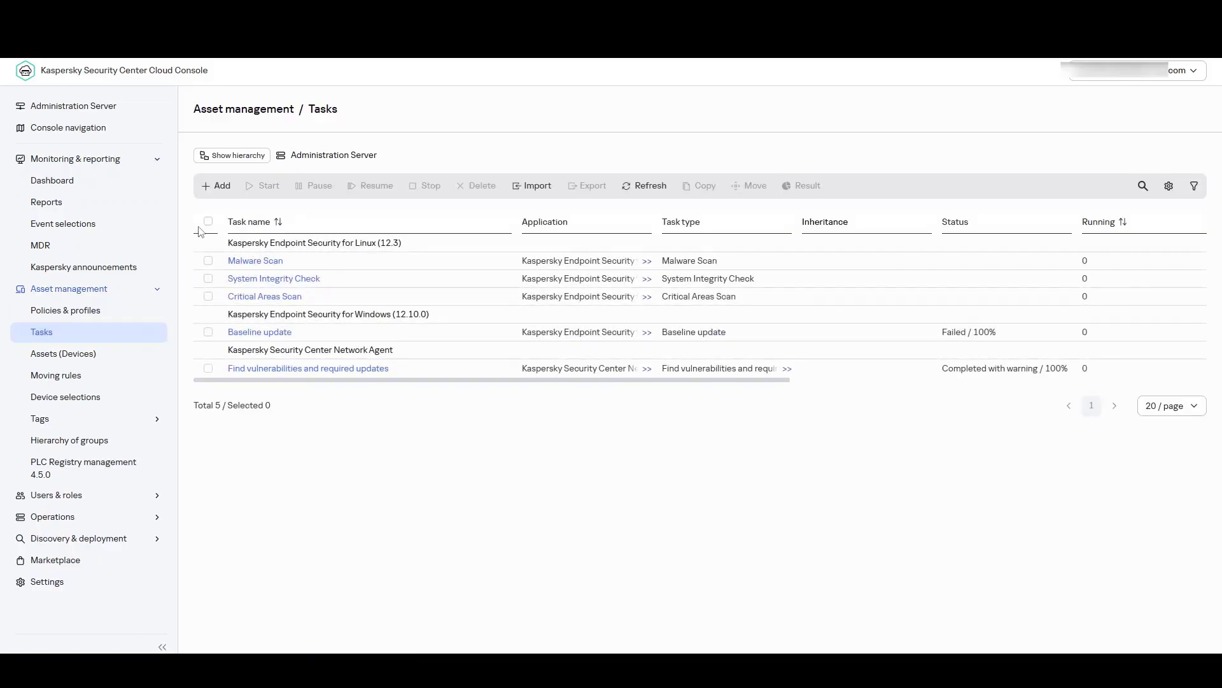
pyautogui.click(215, 187)
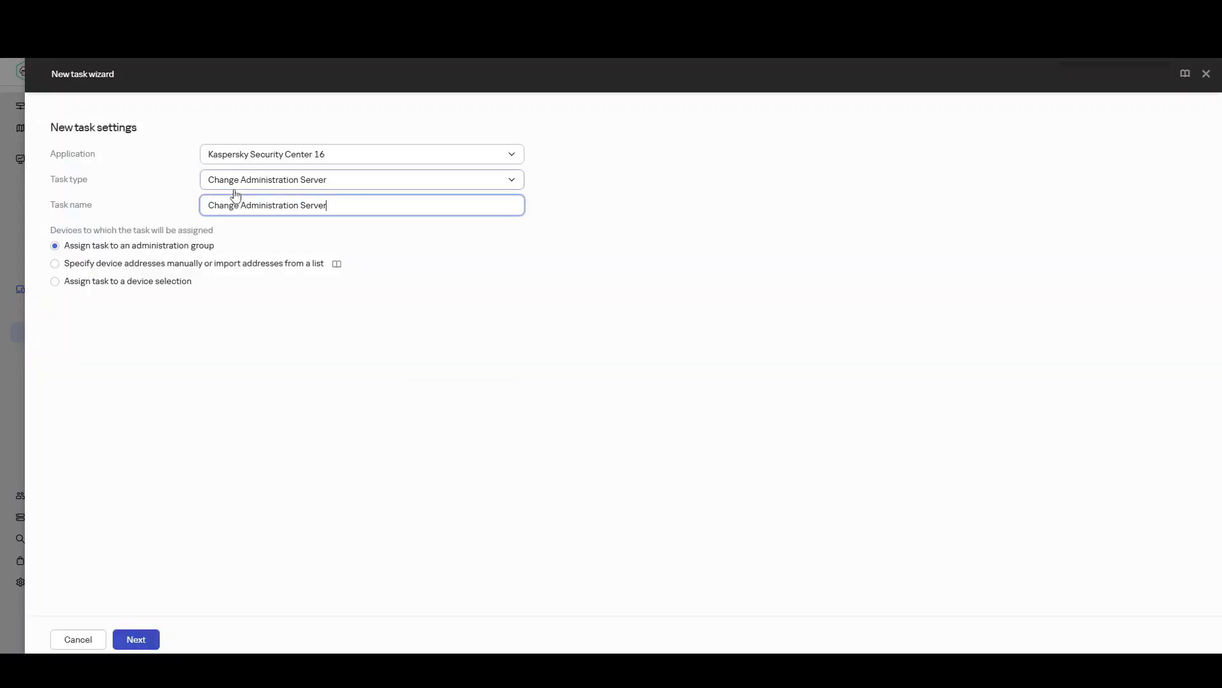
pyautogui.click(370, 185)
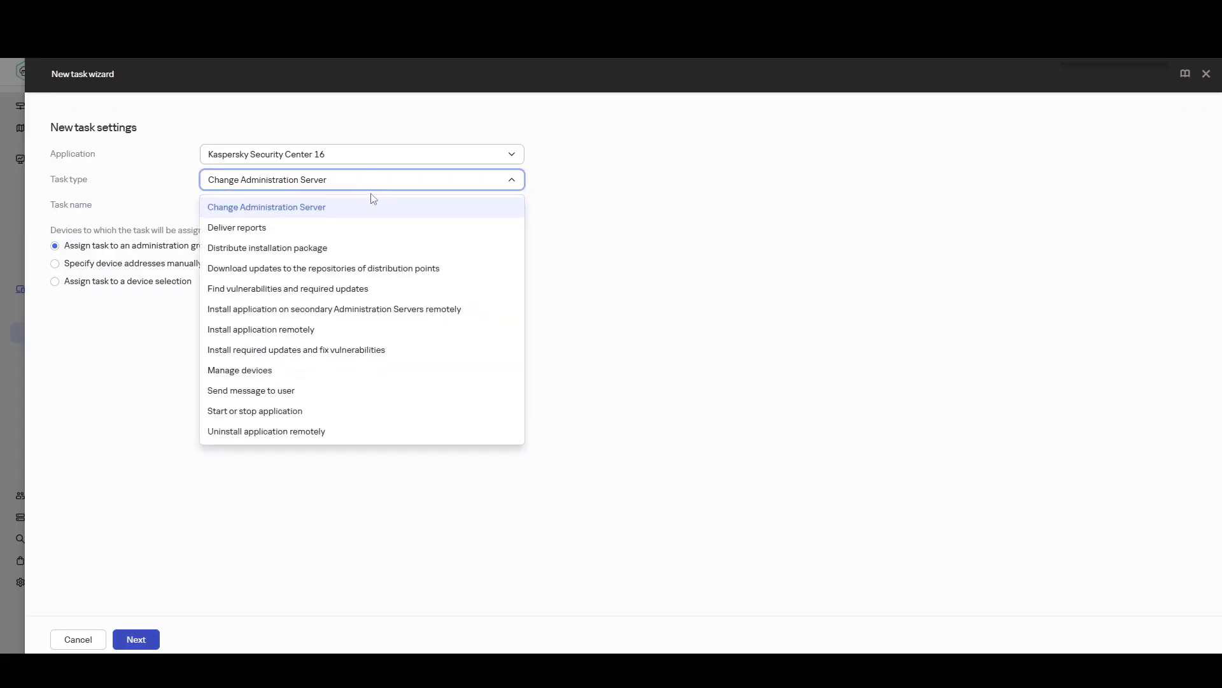
pyautogui.click(387, 273)
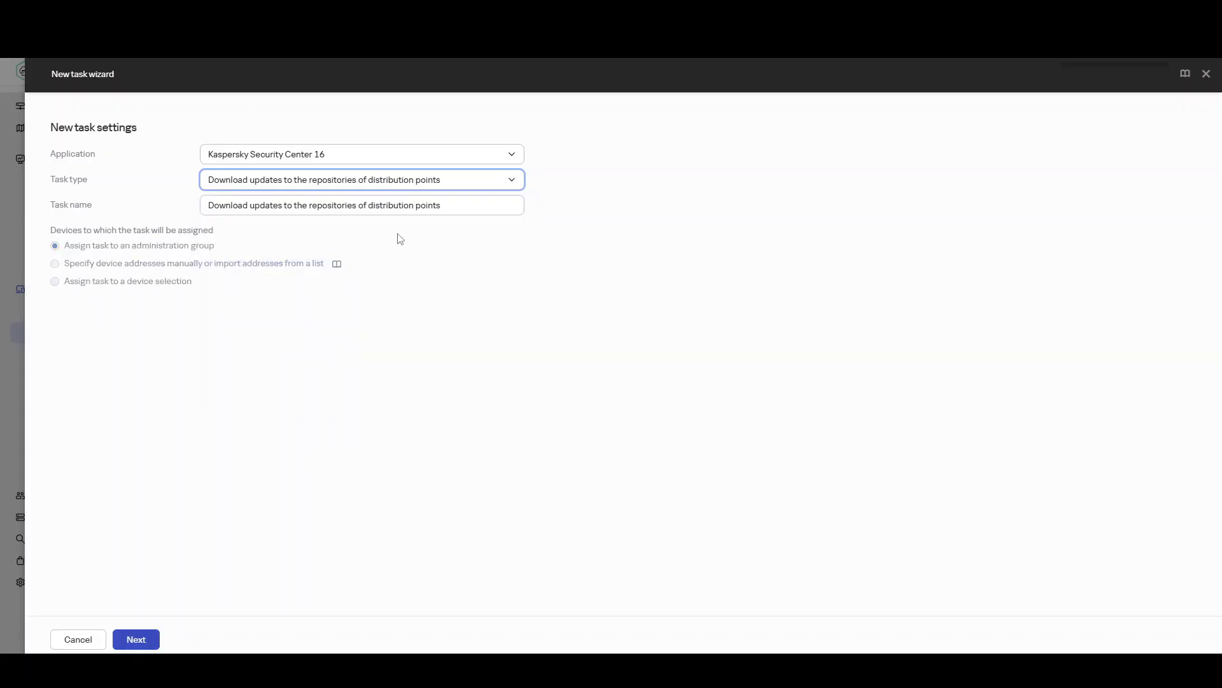
# Step: Name the task "Download updates to the repositories of distribution points Office" and proceed to the task scope
pyautogui.click(446, 212)
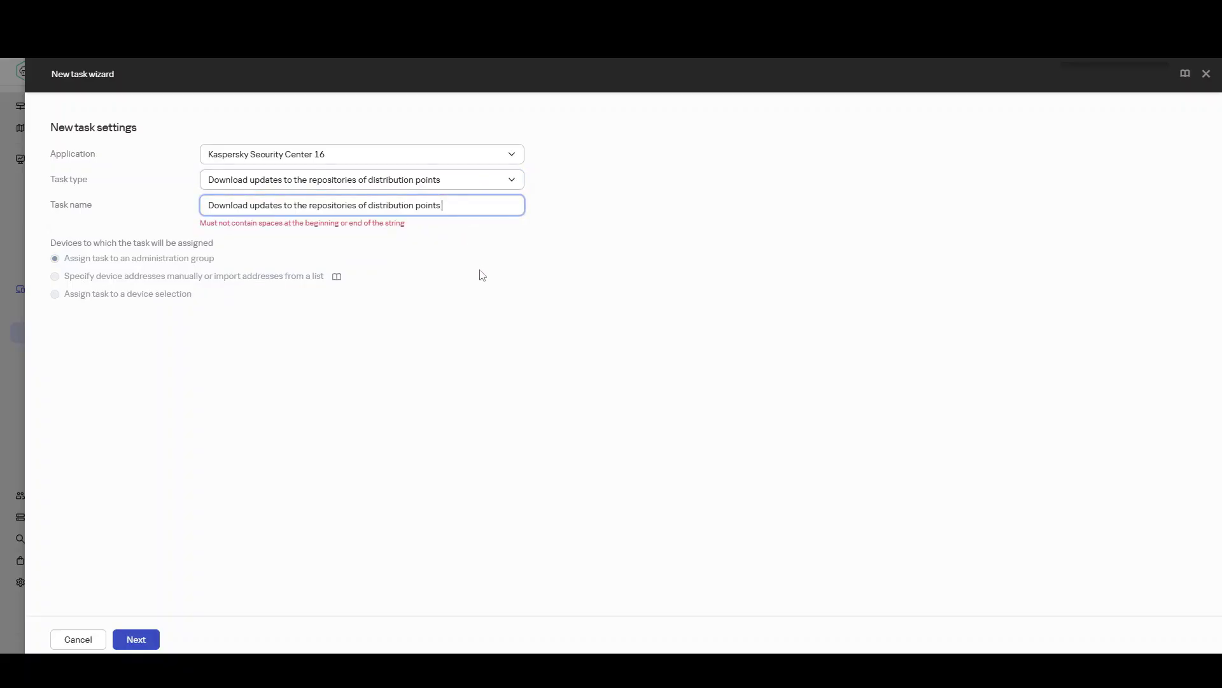
pyautogui.write('O')
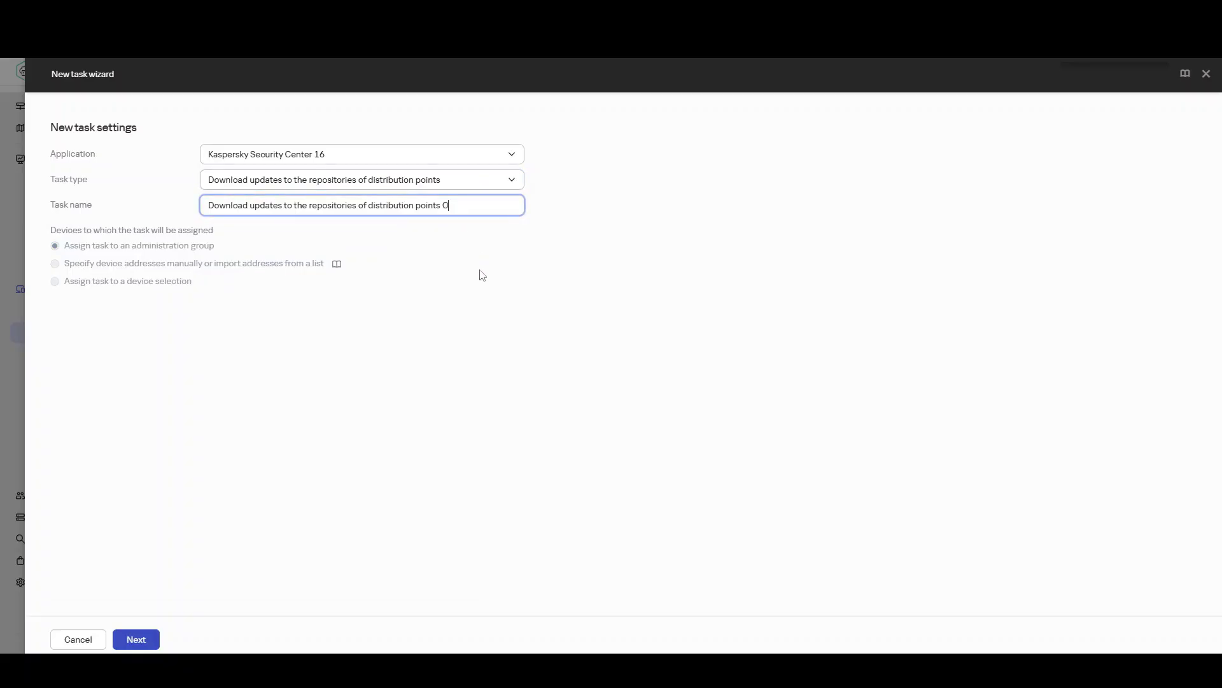
pyautogui.write('ffice')
pyautogui.click(145, 640)
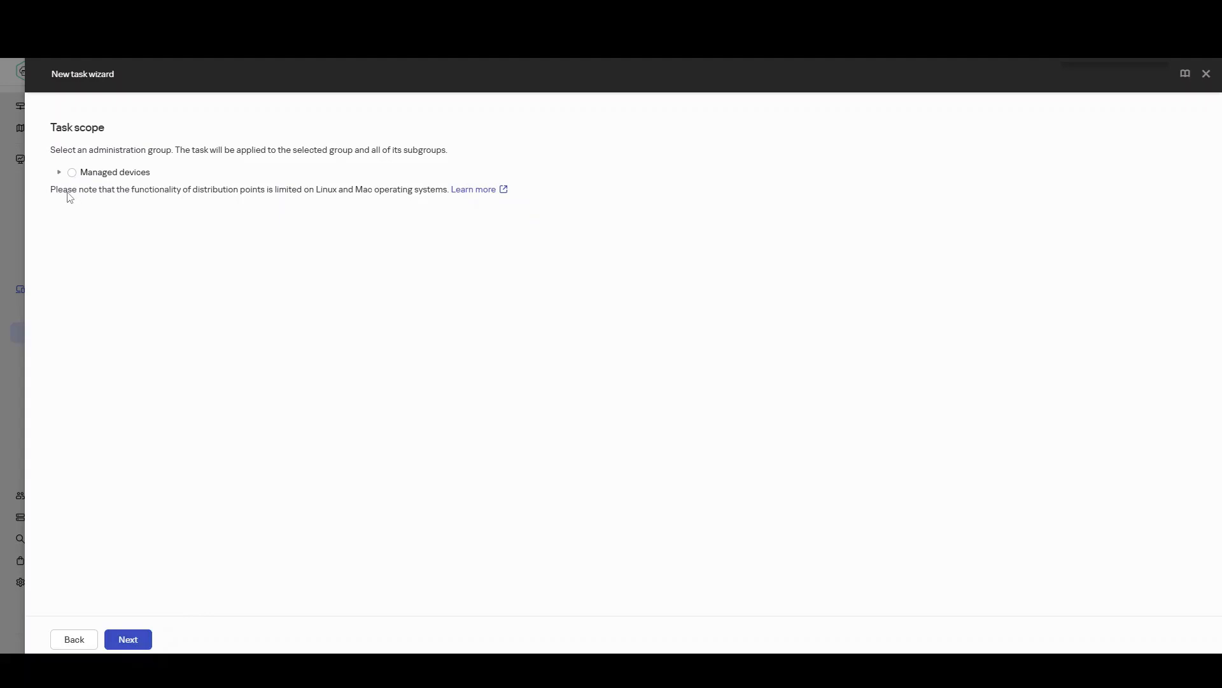
# Step: Assign the task to the Office administration group under Managed devices and finish creating it, with its details opened on completion
pyautogui.click(59, 172)
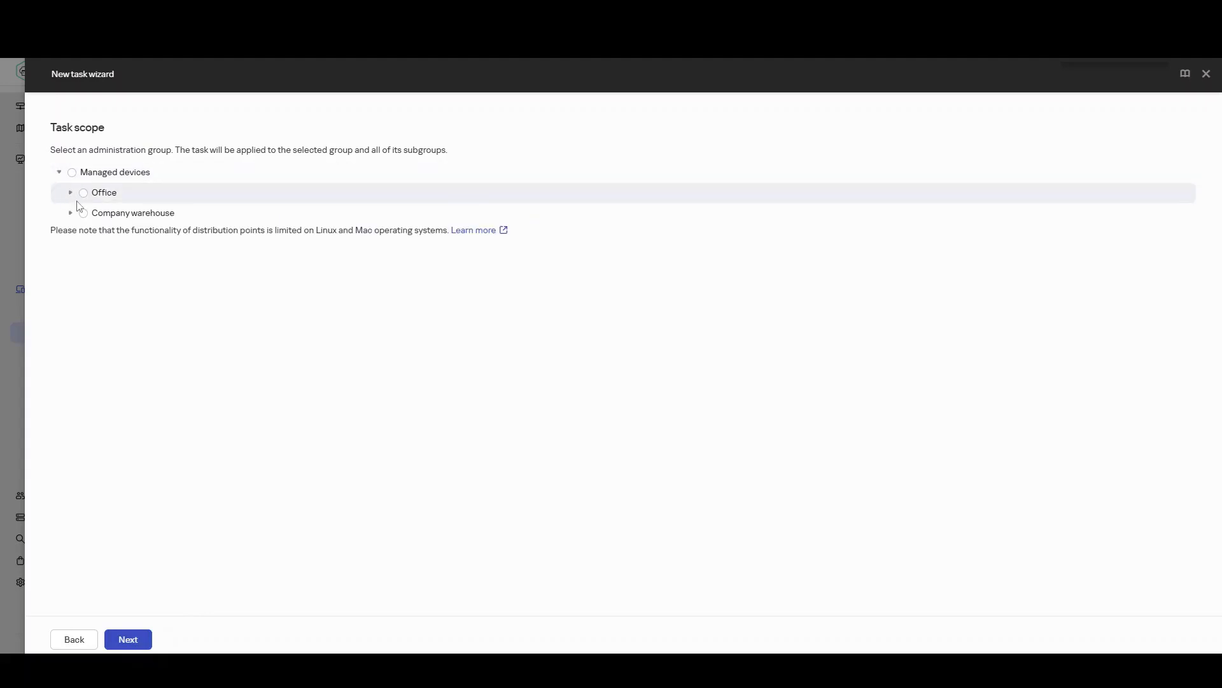
pyautogui.click(71, 192)
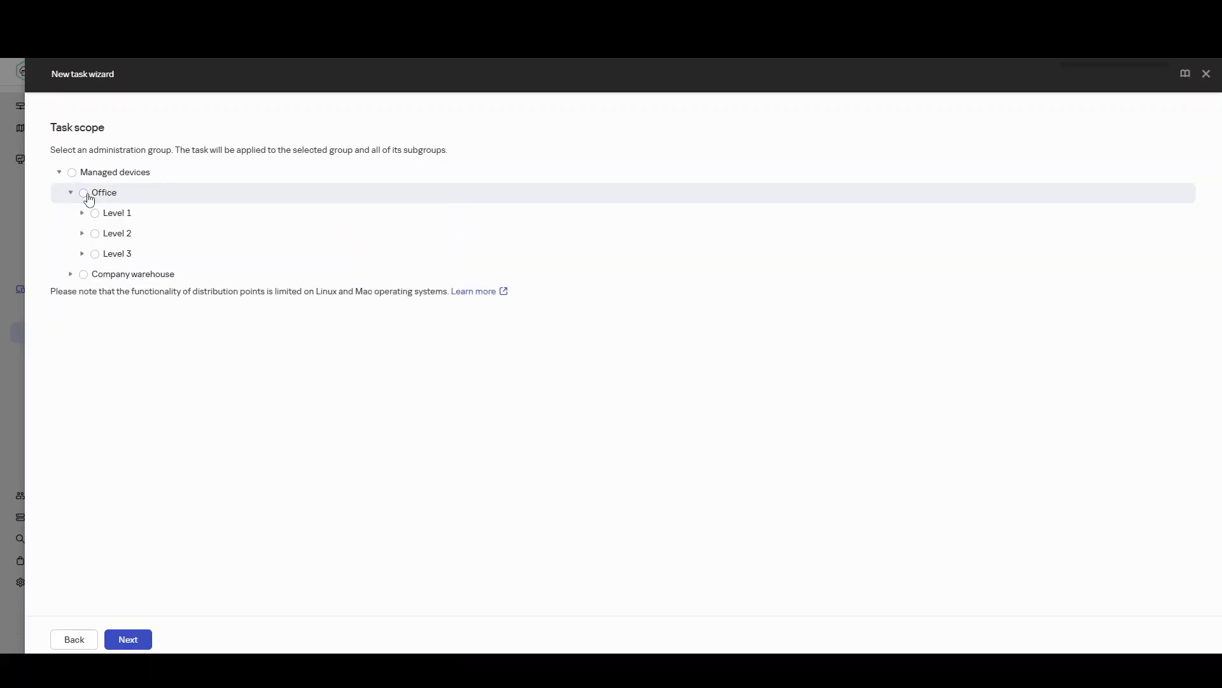
pyautogui.click(86, 194)
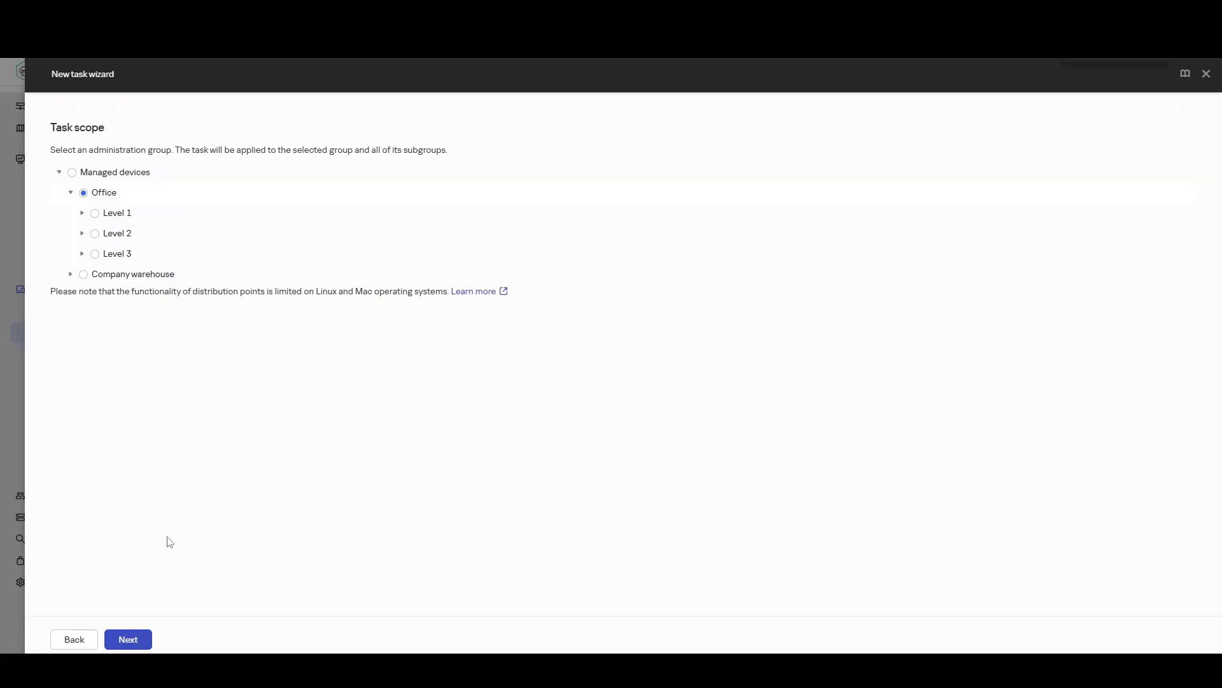
pyautogui.click(135, 643)
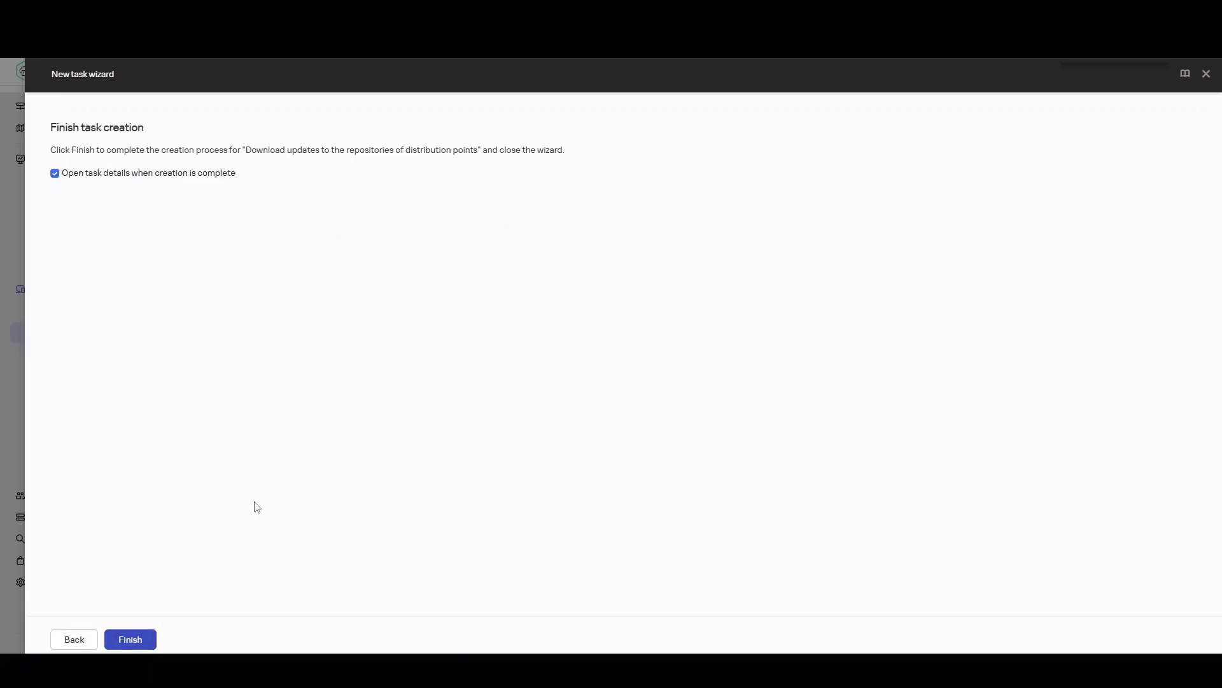
pyautogui.click(130, 639)
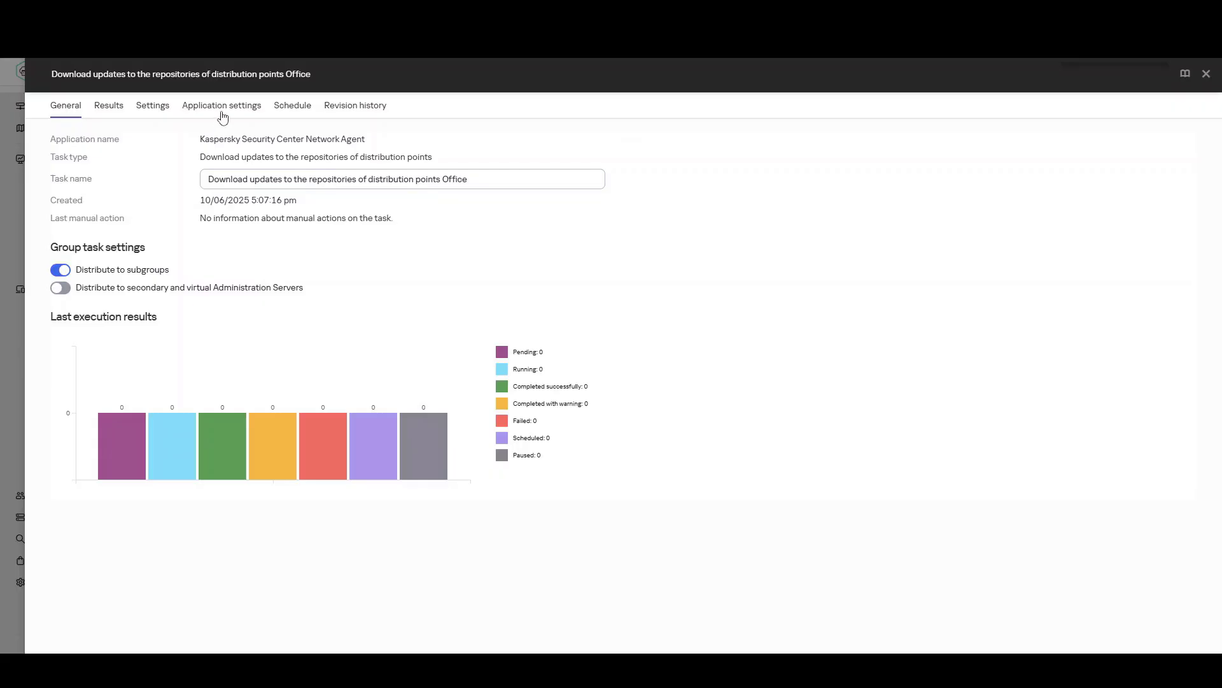
# Step: Add C:\Program Files\Update as a source of updates and enable downloading diff files and updates by the old scheme
pyautogui.click(222, 117)
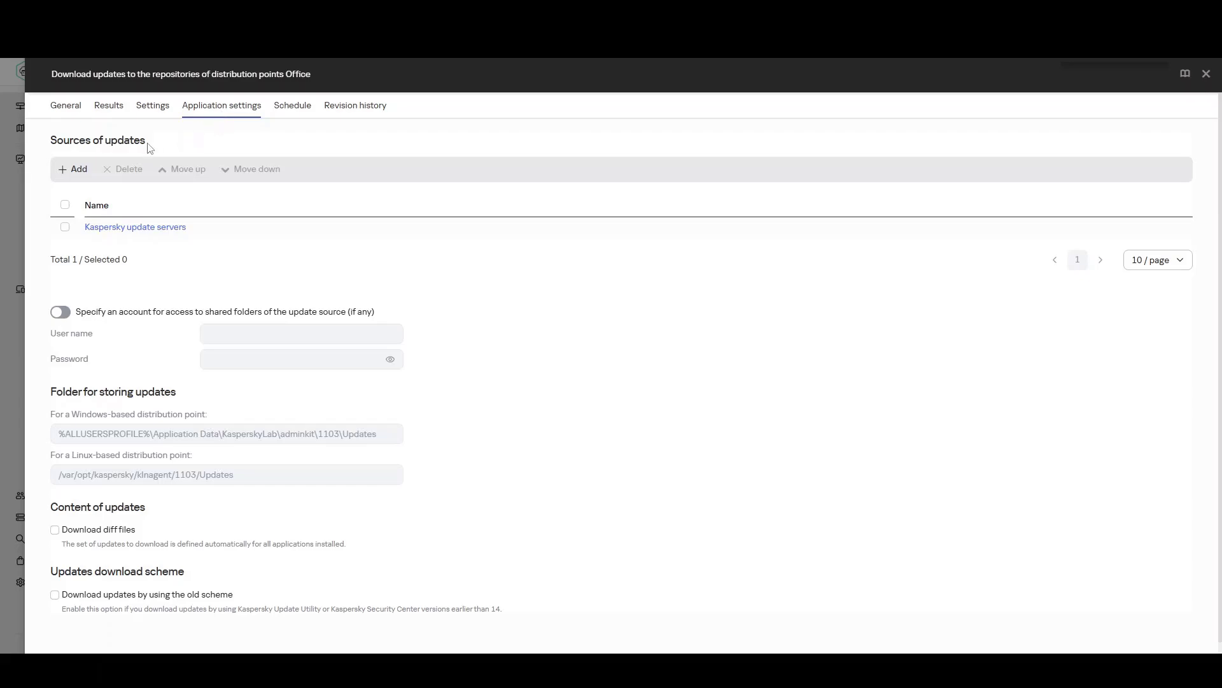
pyautogui.click(76, 170)
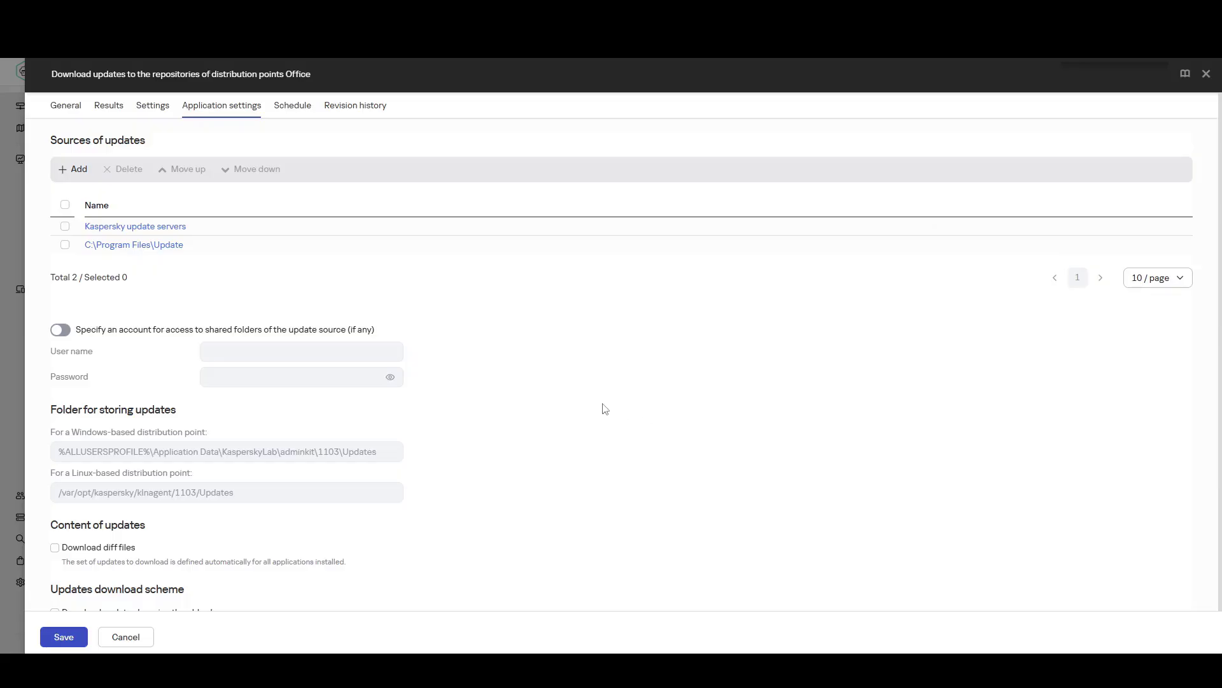
pyautogui.scroll(-1, 605, 409)
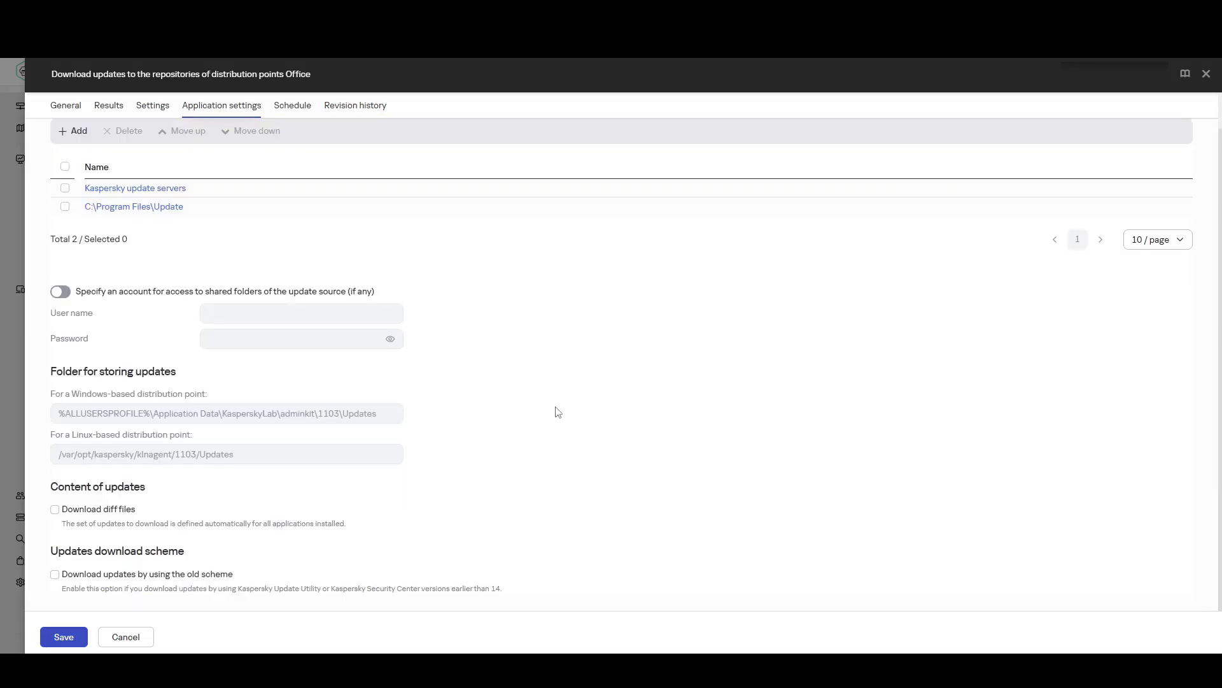
pyautogui.click(109, 511)
pyautogui.click(101, 575)
# Step: Schedule the task by days of week, every 1 week on Tuesday and Friday at 10:00:00, and save it
pyautogui.click(291, 112)
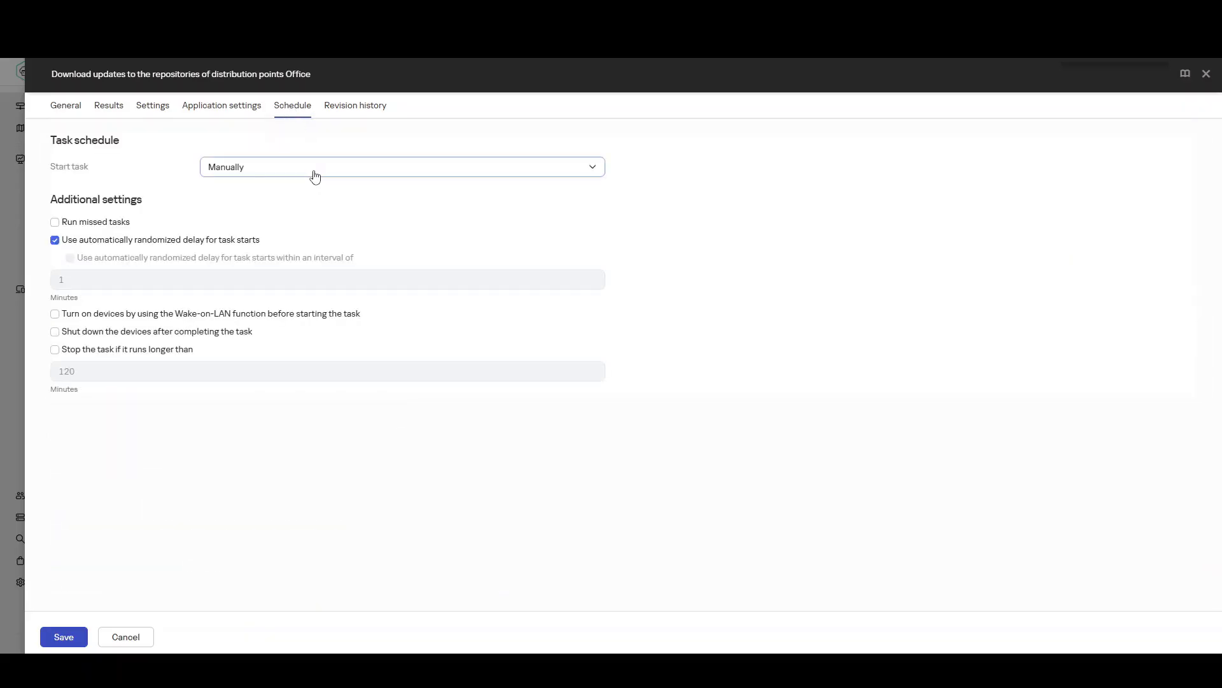
pyautogui.click(316, 176)
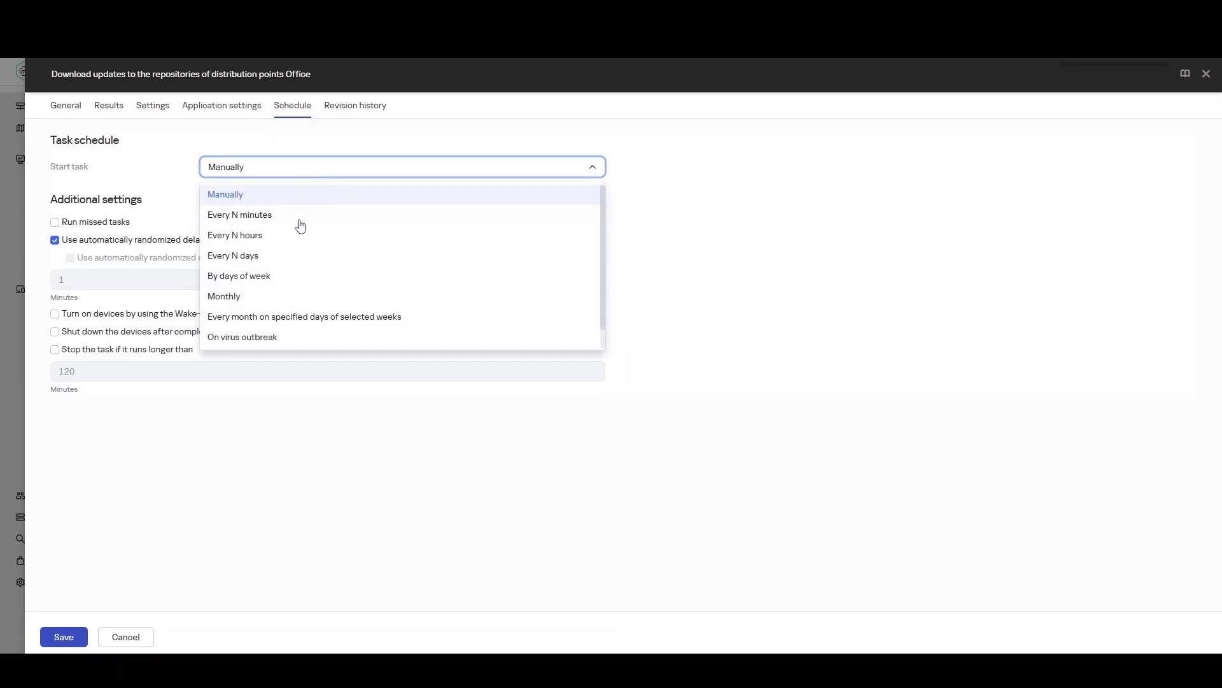
pyautogui.click(283, 280)
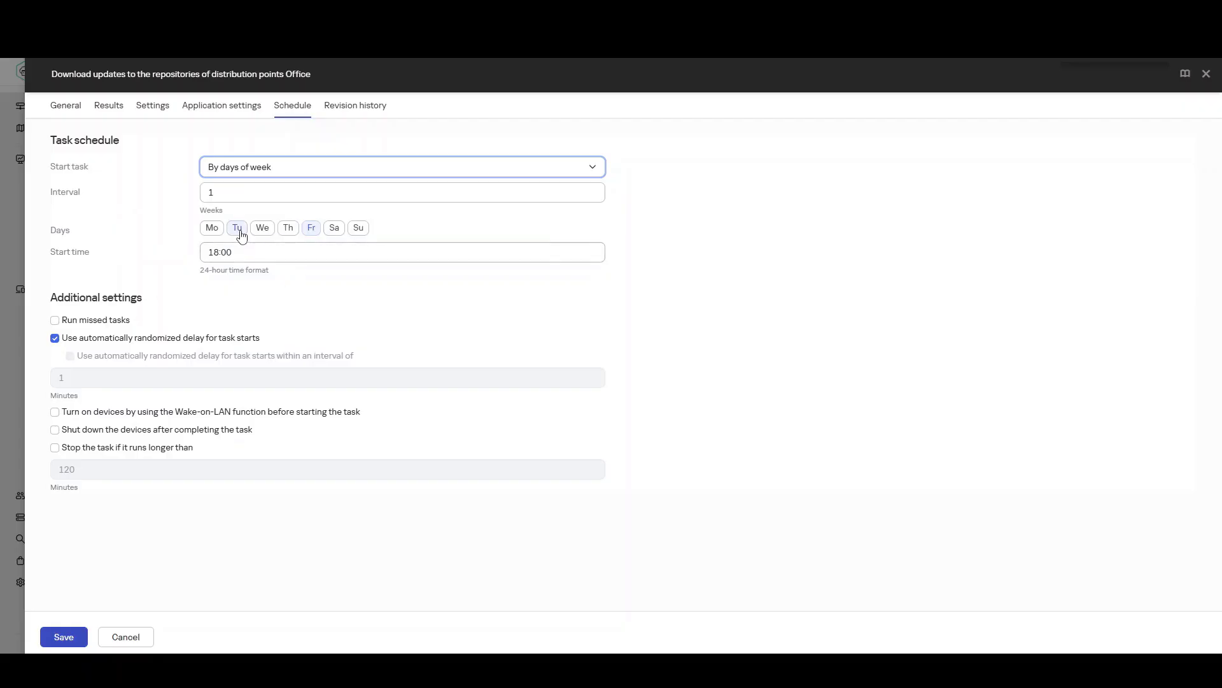
pyautogui.moveTo(242, 253); pyautogui.dragTo(180, 254)
pyautogui.write('1')
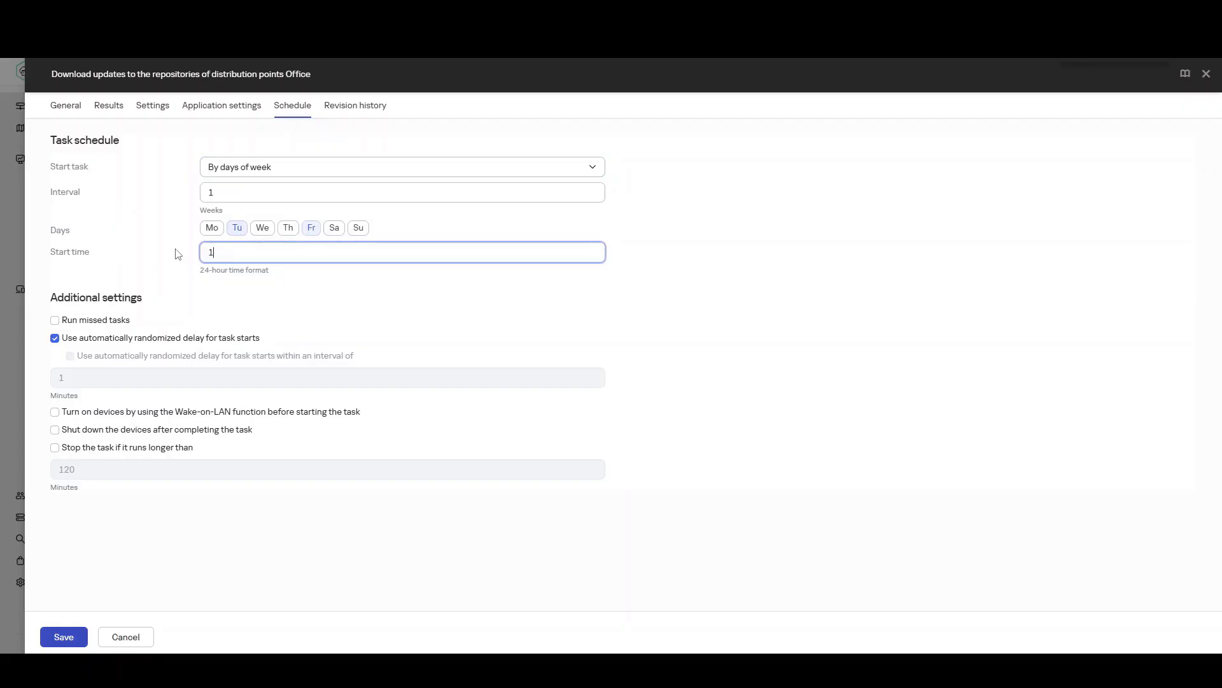
pyautogui.write('0:00')
pyautogui.click(248, 532)
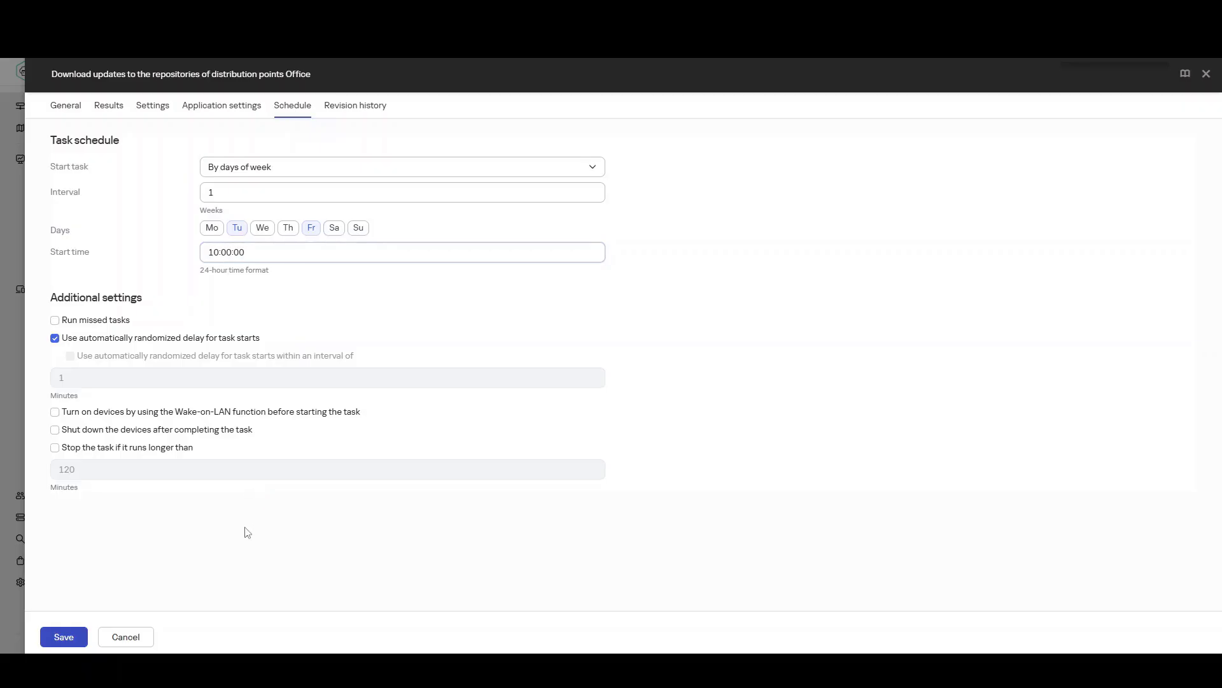
pyautogui.click(64, 638)
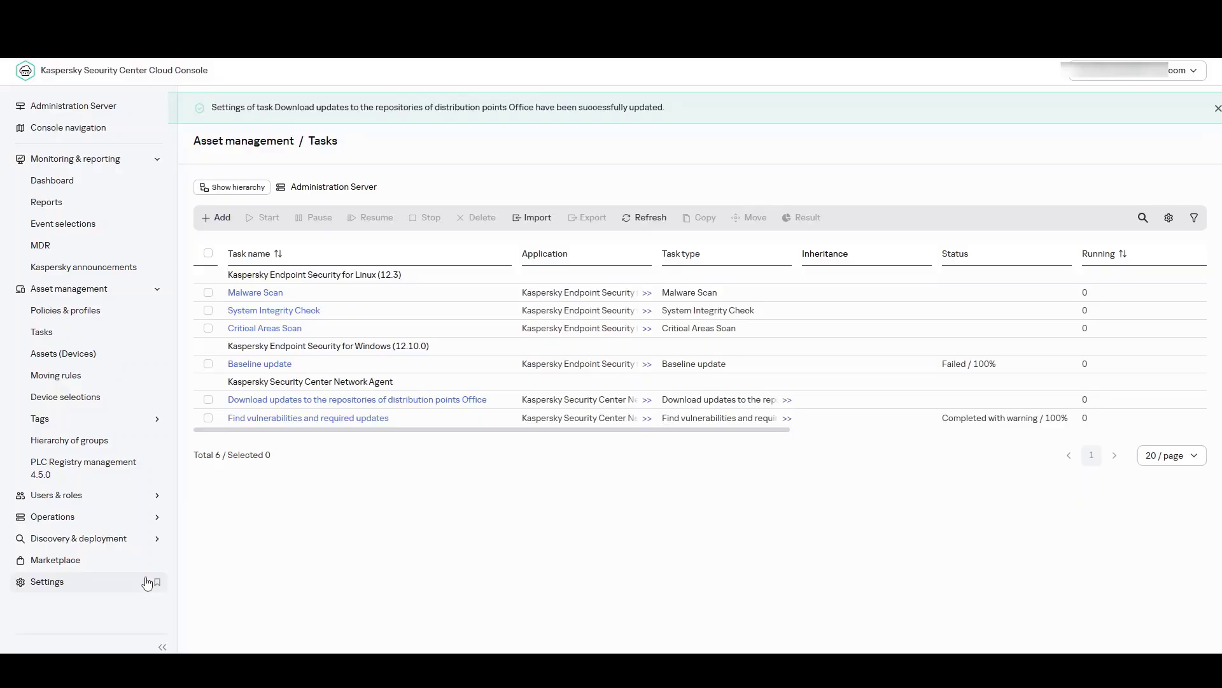
# Step: Enable and enforce "Distribute files through distribution points only" in the Kaspersky Security Center Network Agent policy, and save the policy
pyautogui.click(81, 317)
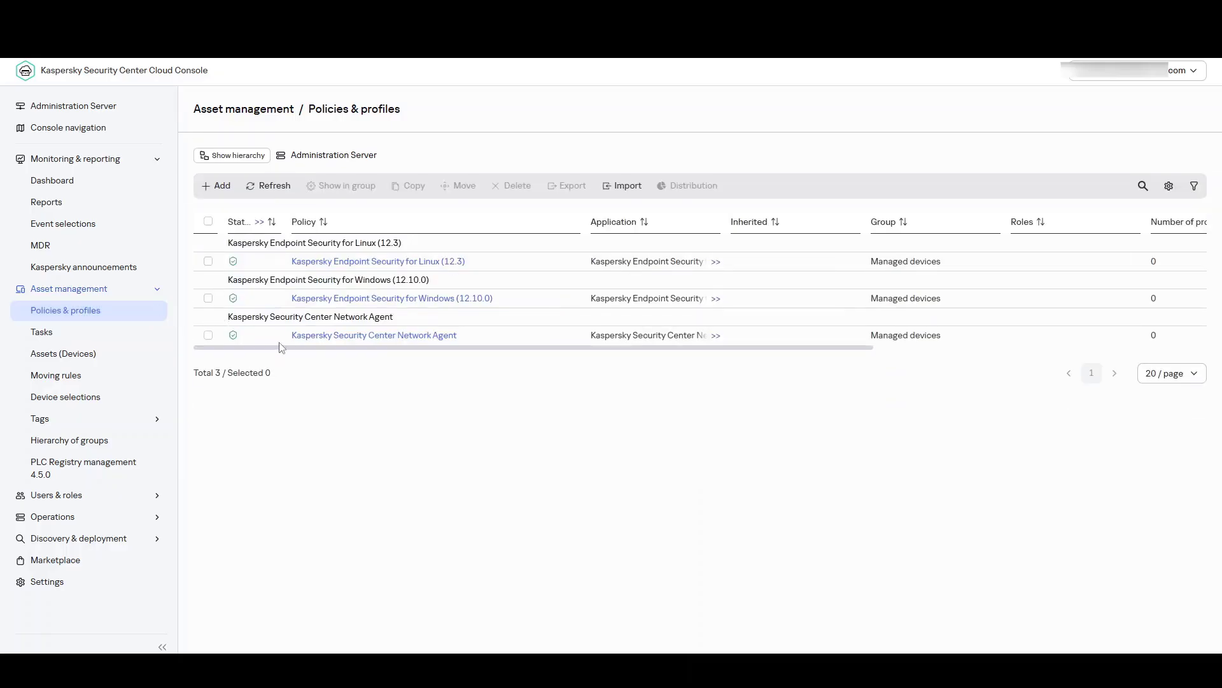
pyautogui.click(406, 338)
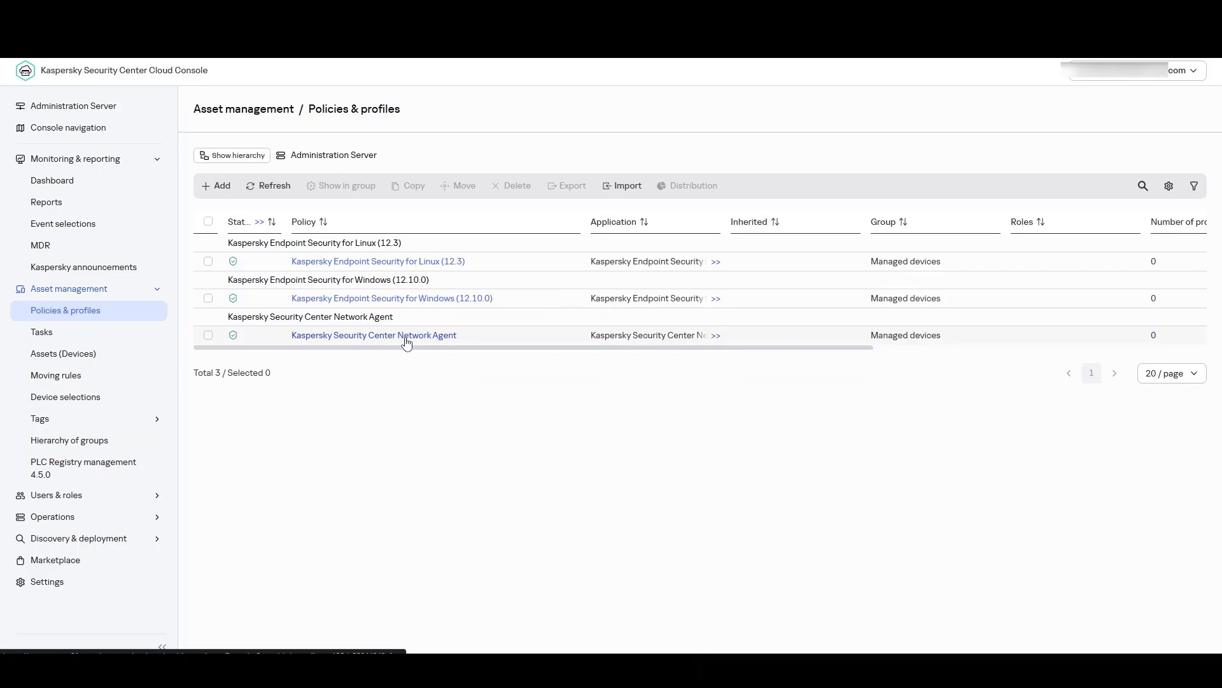
pyautogui.click(406, 339)
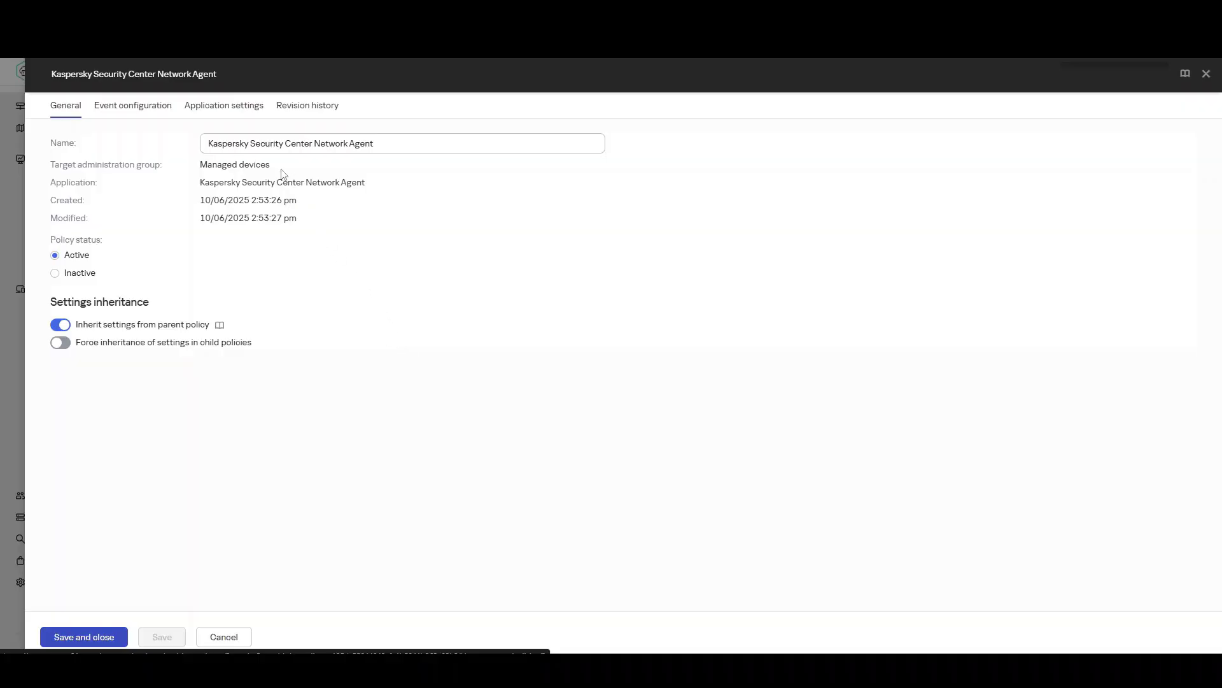
pyautogui.click(229, 112)
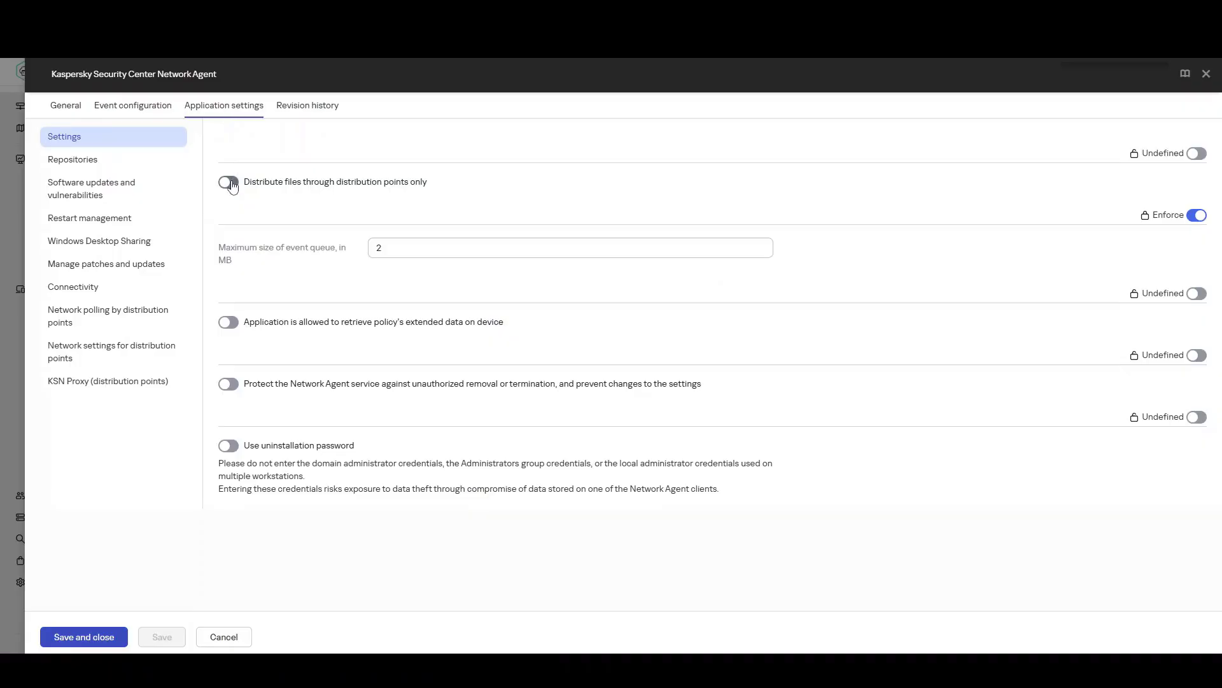
pyautogui.click(233, 187)
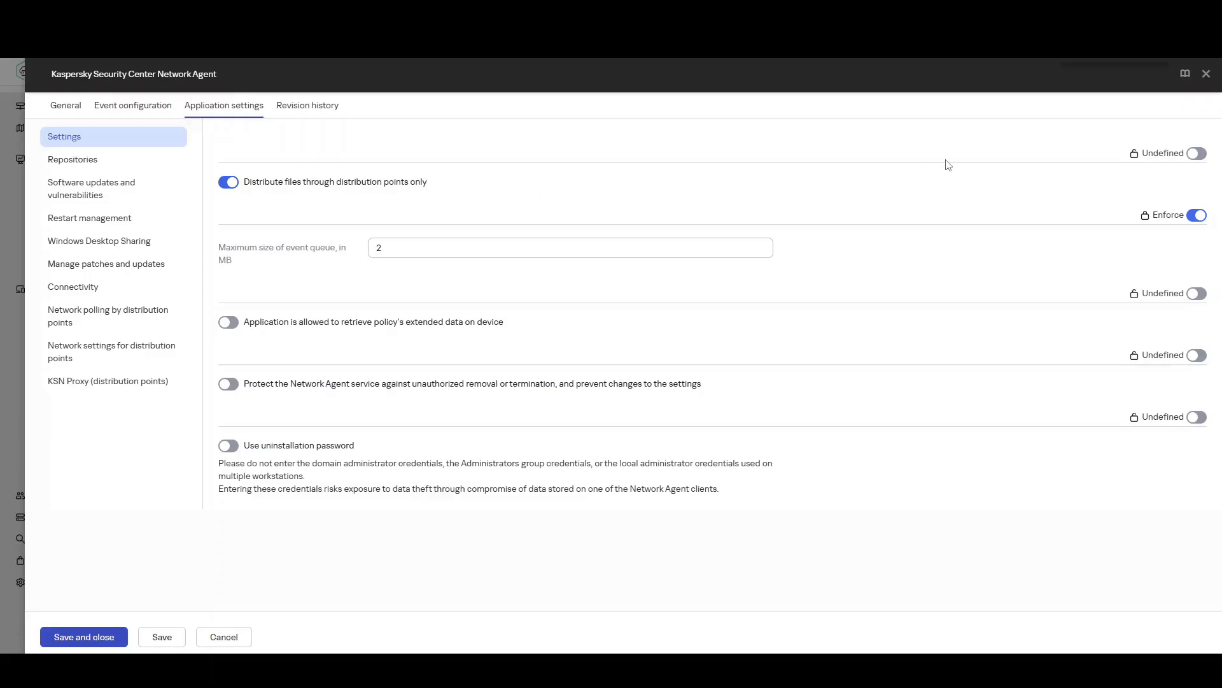
pyautogui.click(1192, 156)
pyautogui.click(96, 636)
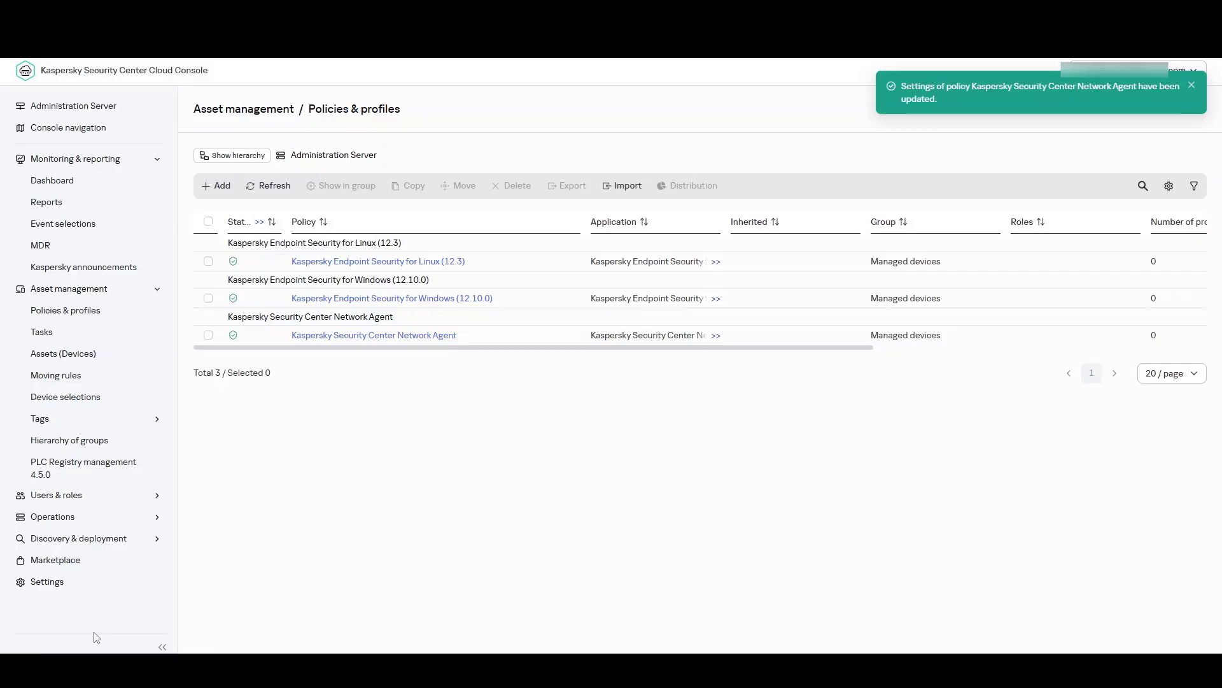
# Step: Set the approval status of the seamless update "Patch a for Network Agent (13.2.2.126..." to Approve
pyautogui.click(76, 526)
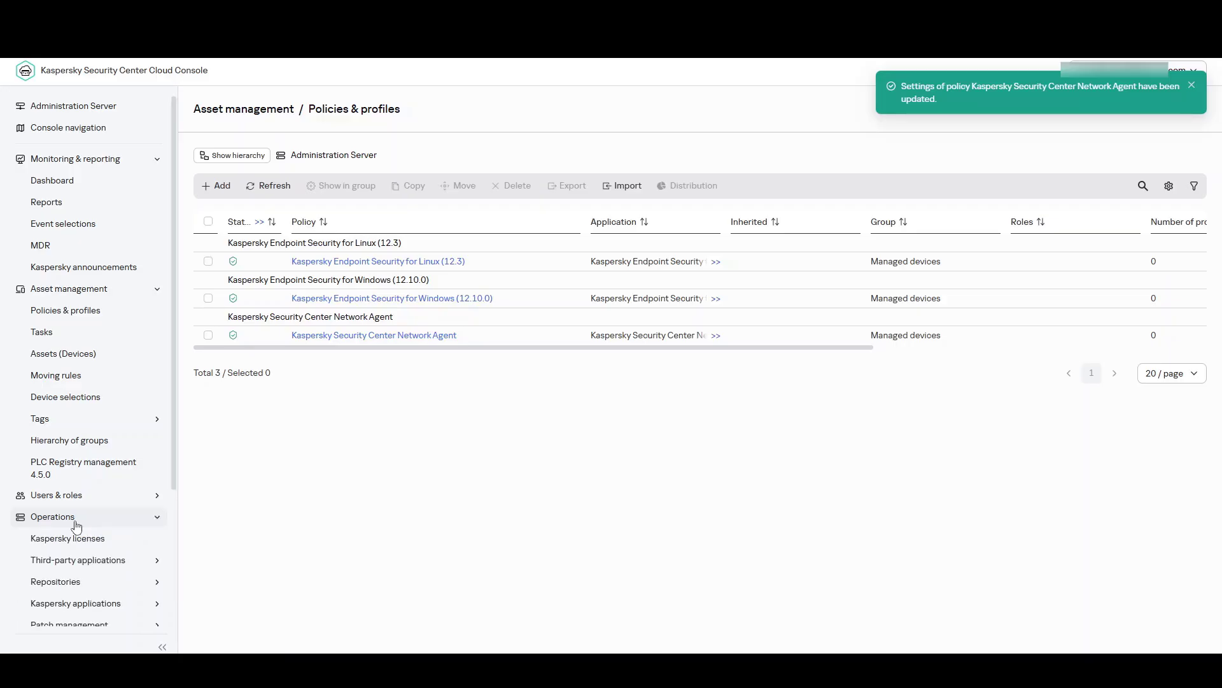
pyautogui.scroll(-2, 77, 525)
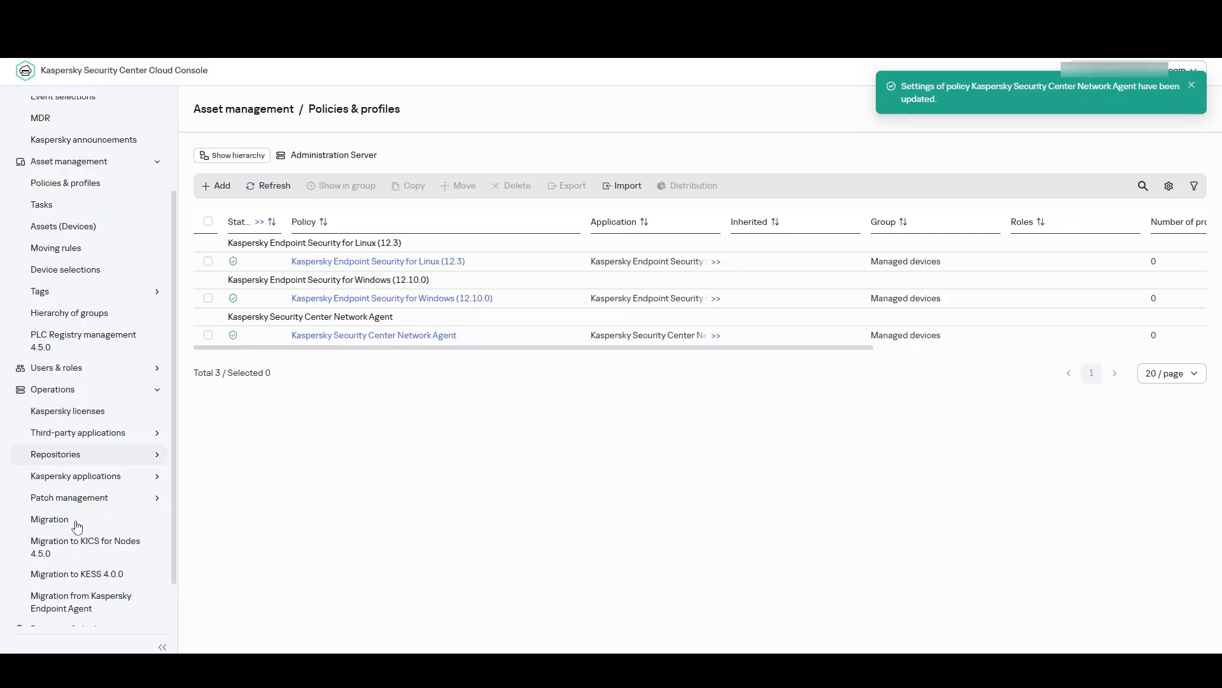
pyautogui.click(94, 477)
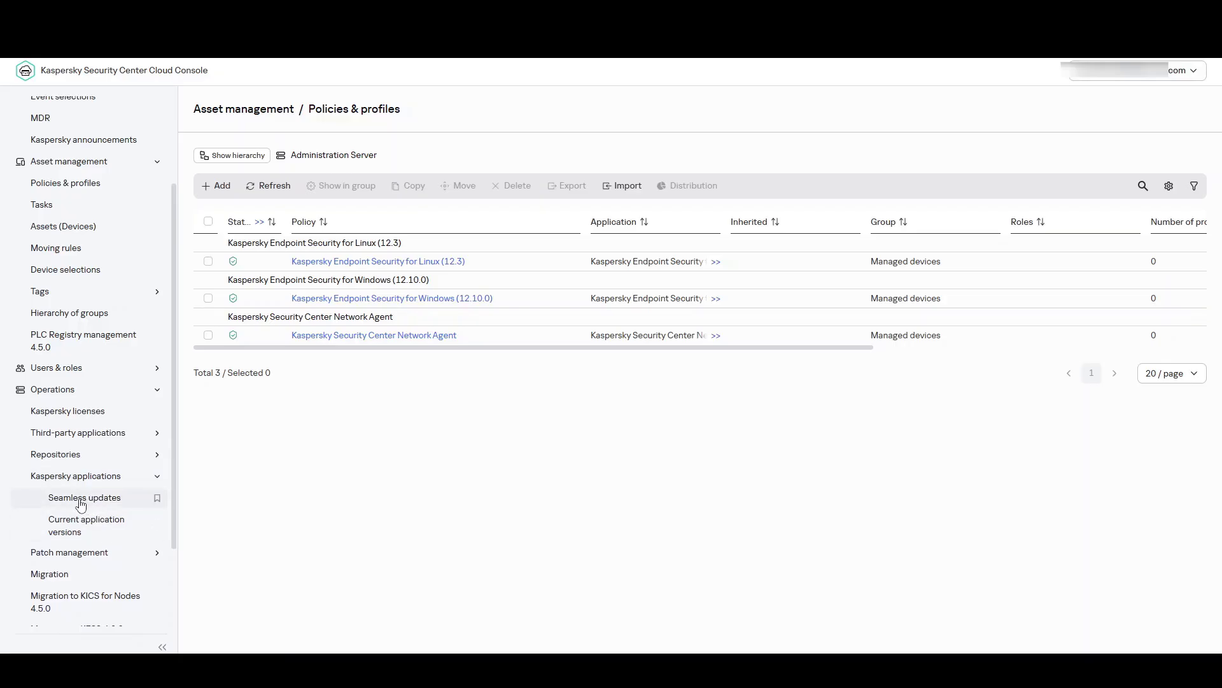
pyautogui.click(81, 499)
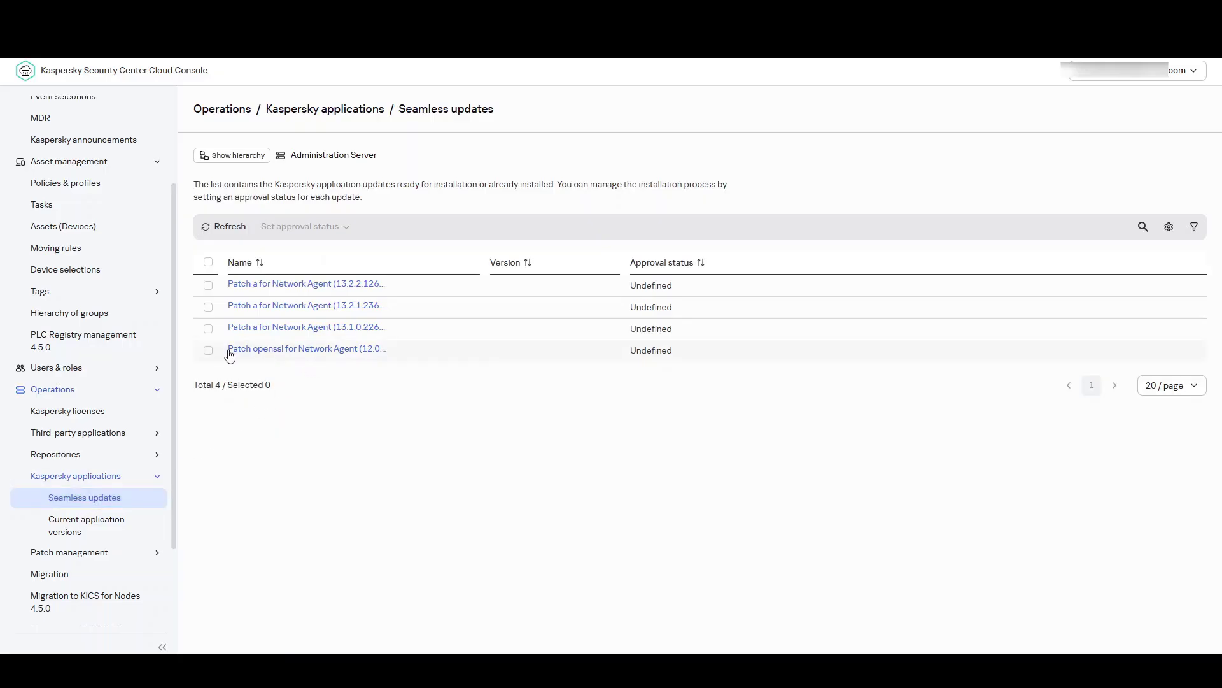
pyautogui.click(209, 285)
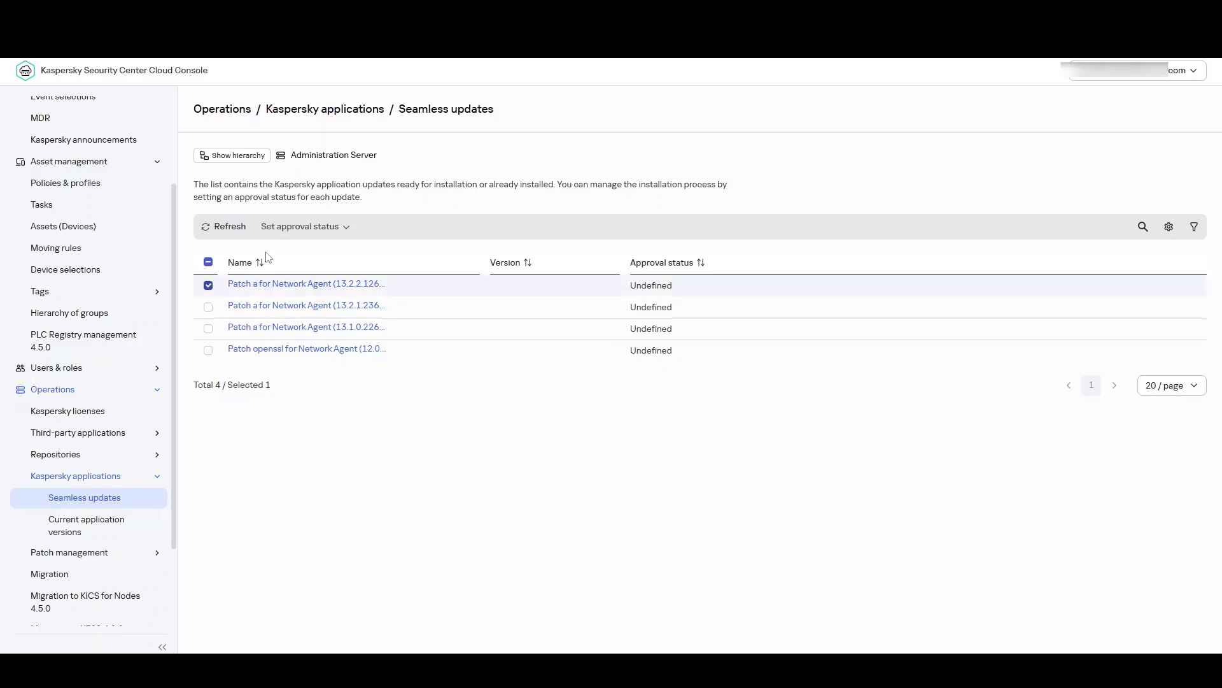
pyautogui.click(311, 229)
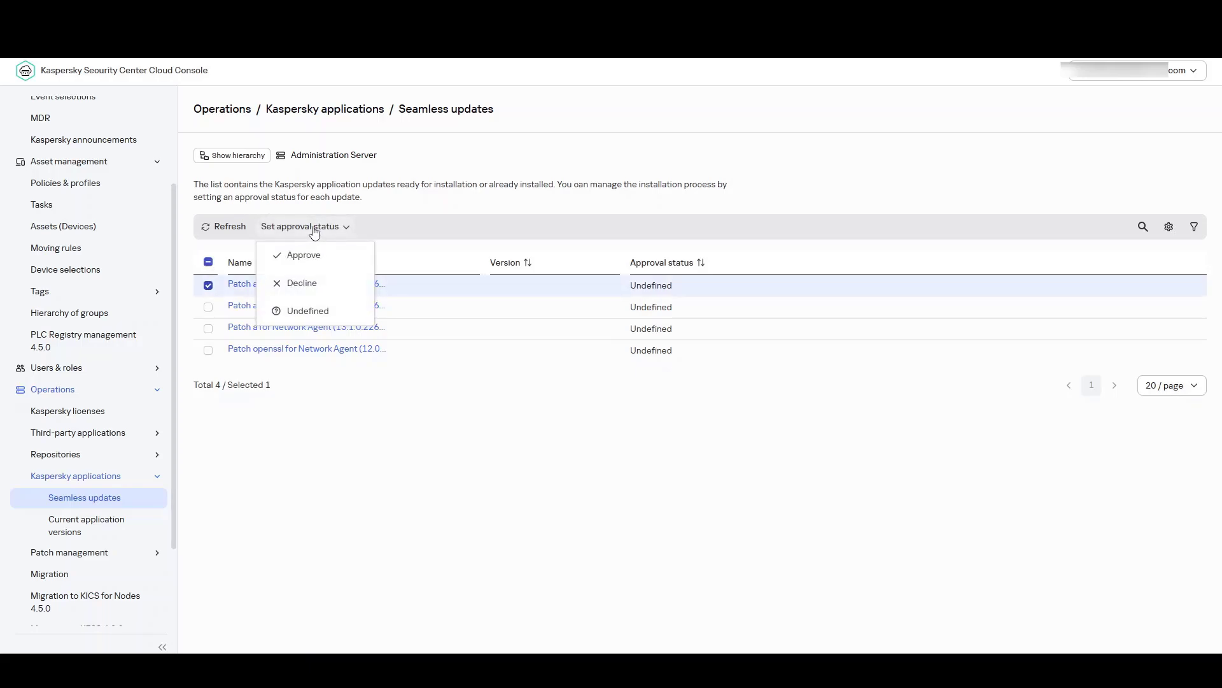
pyautogui.click(338, 257)
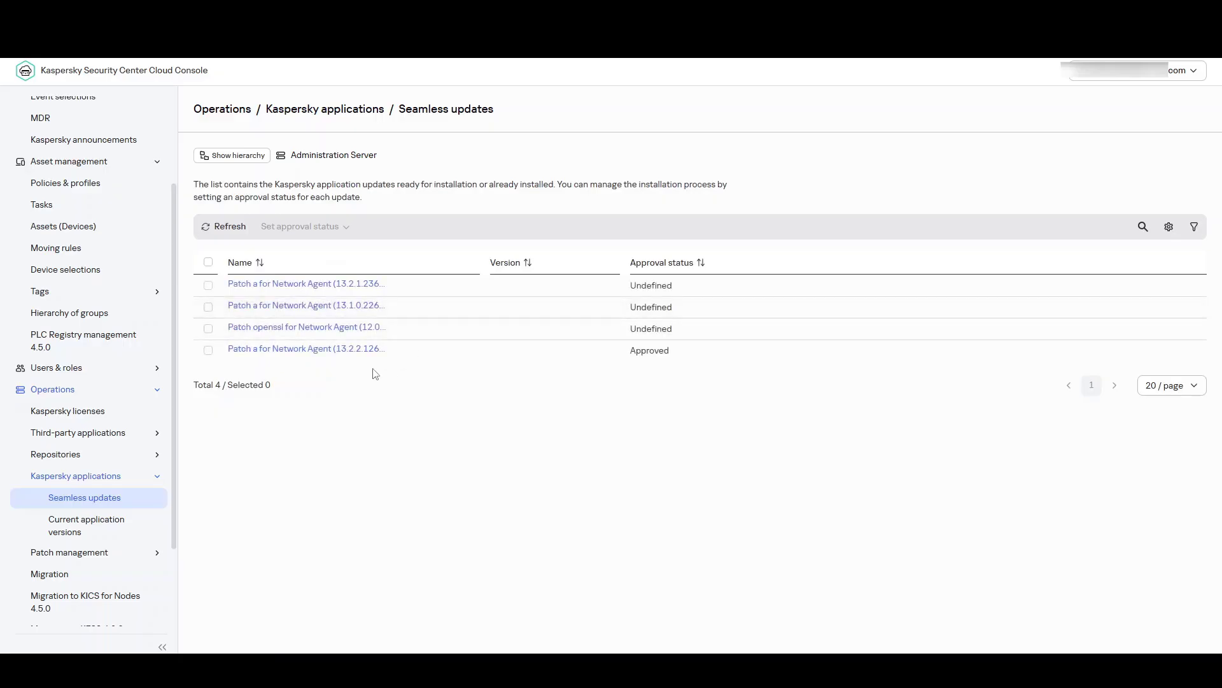
# Step: Set the approval status of "Patch openssl for Network Agent (12.0.0.7734)" to Declined and save the update
pyautogui.click(352, 330)
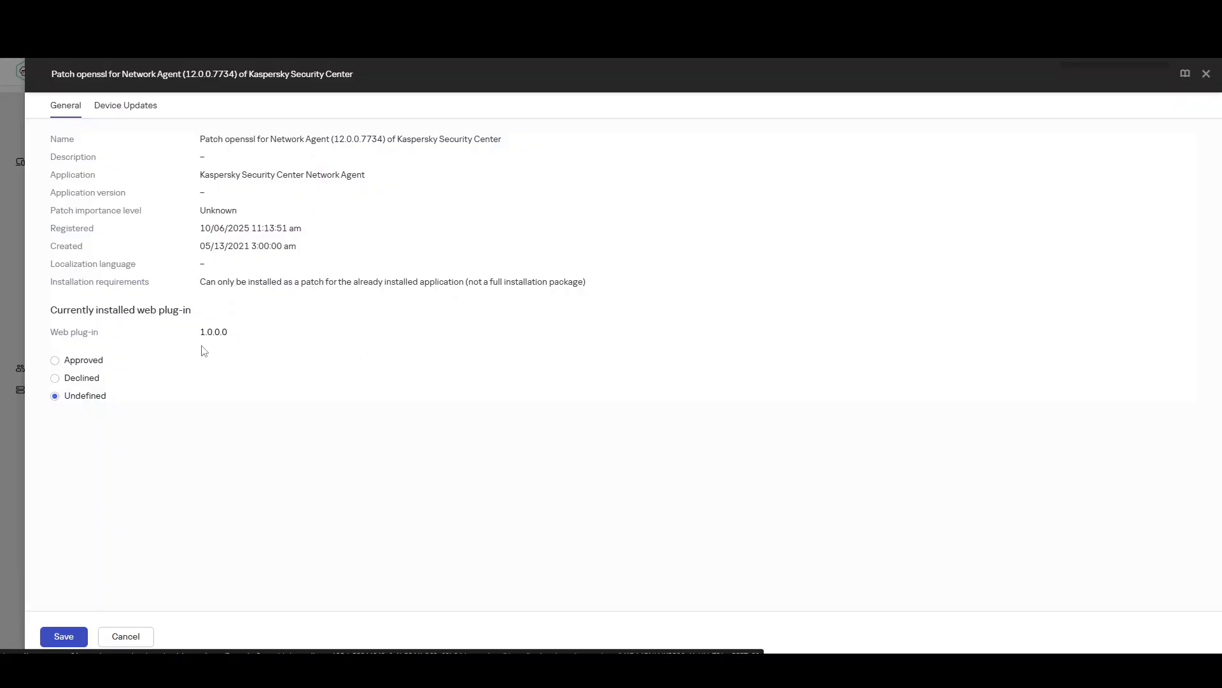
pyautogui.click(83, 379)
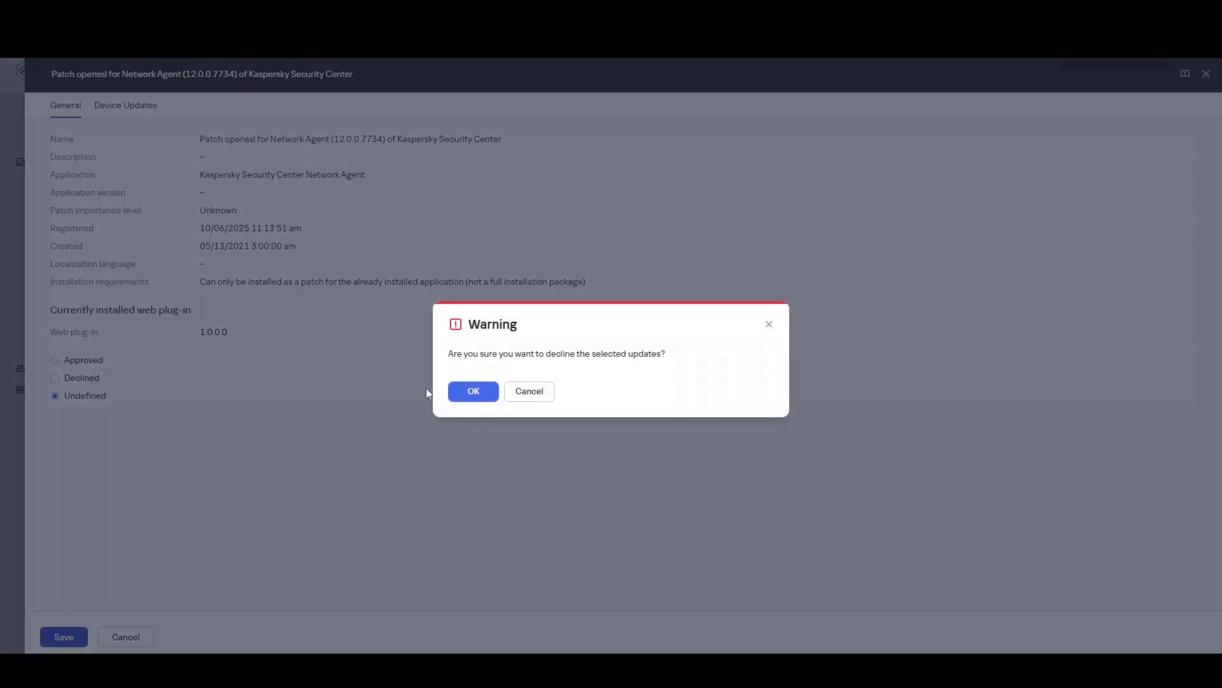
pyautogui.click(471, 392)
pyautogui.click(472, 393)
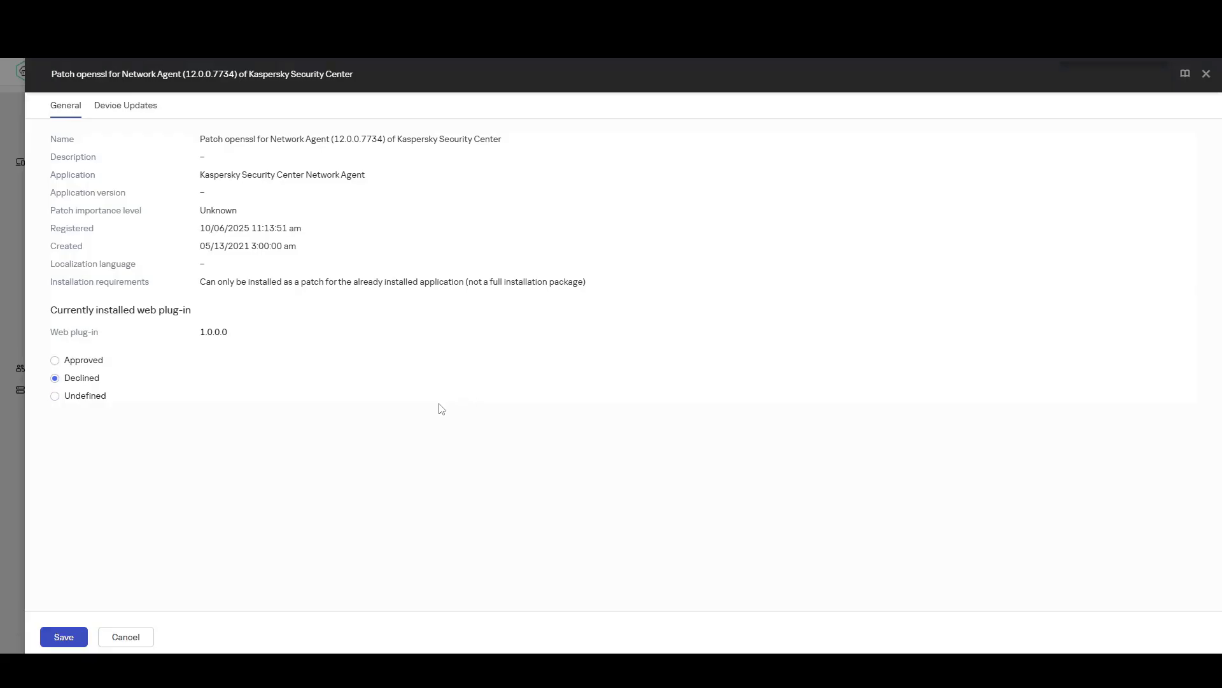
pyautogui.click(63, 639)
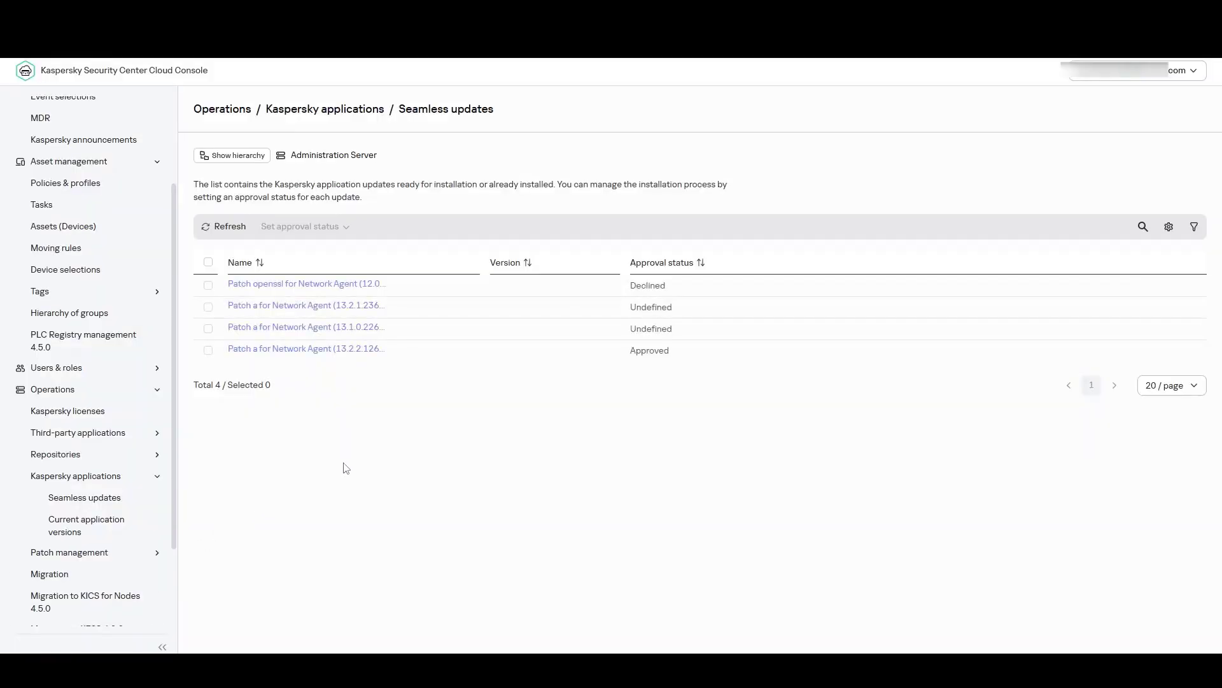
# Step: Start a new task for Kaspersky Endpoint Security for Windows (12.10.0) with type Update, named "Update Office", assigned to an administration group
pyautogui.scroll(3, 135, 382)
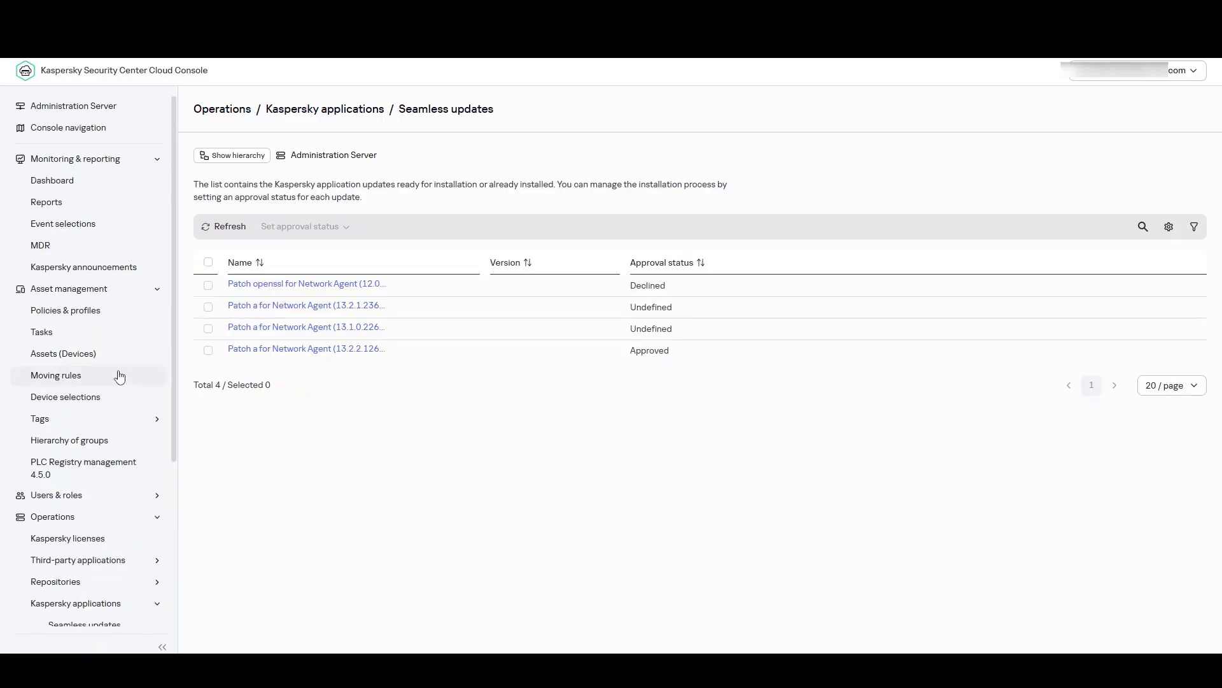
pyautogui.click(82, 339)
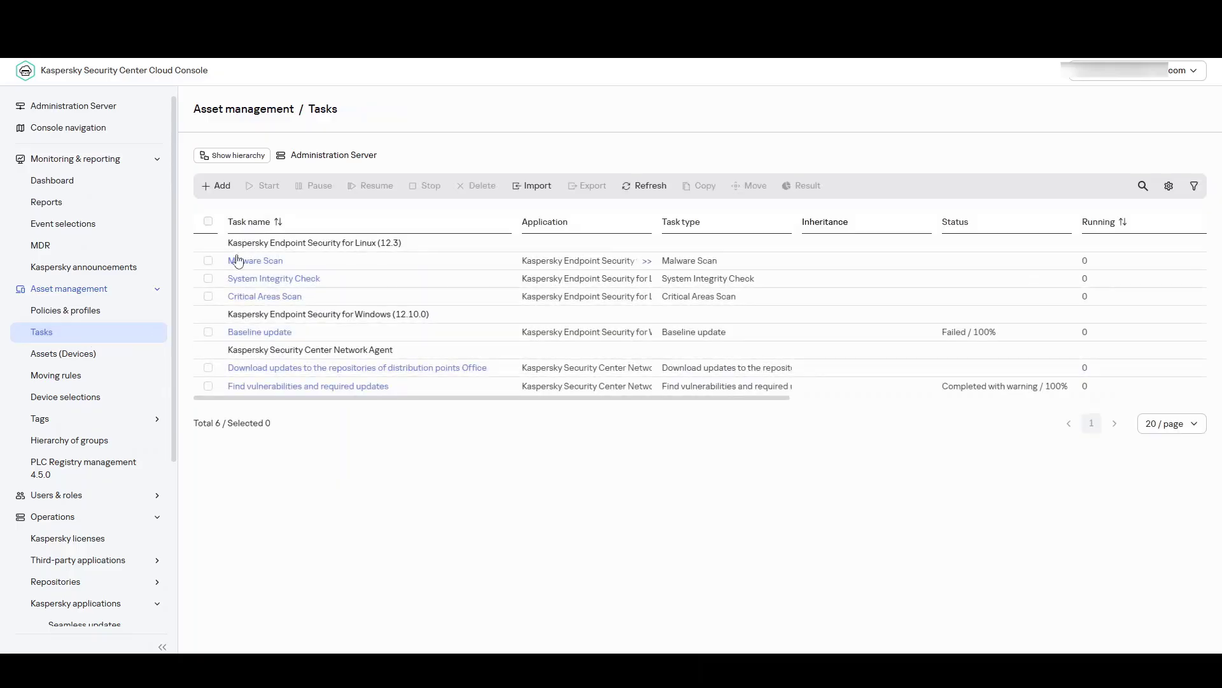
pyautogui.click(220, 186)
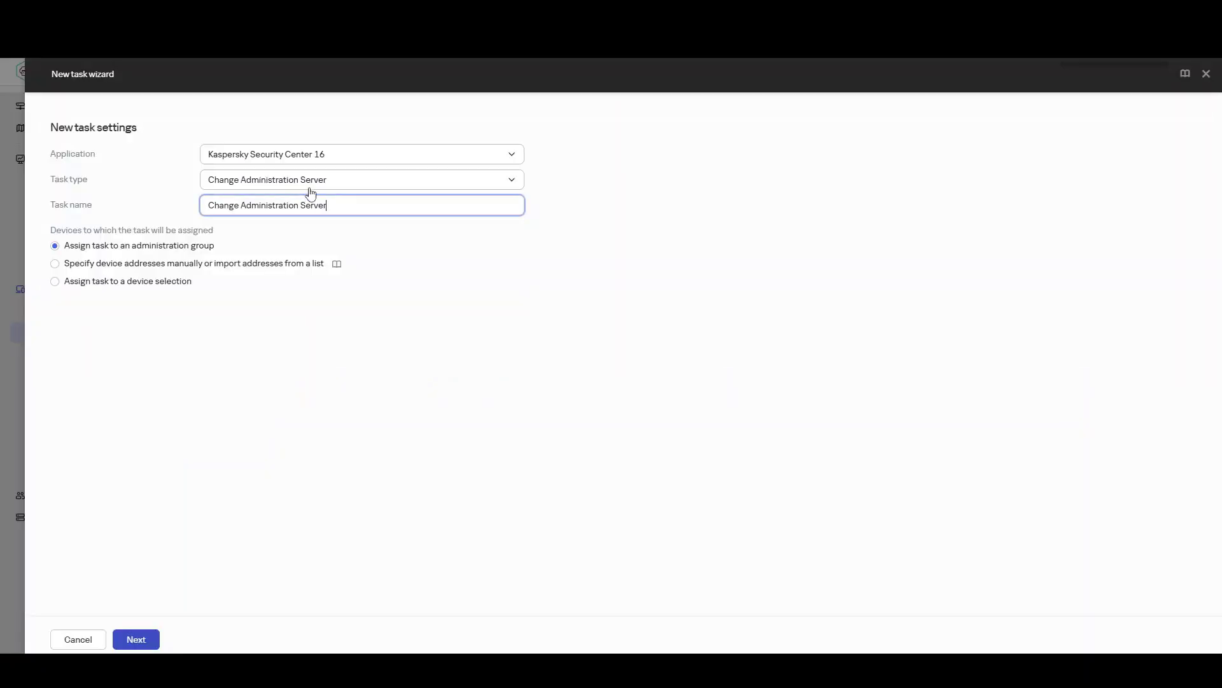
pyautogui.click(344, 156)
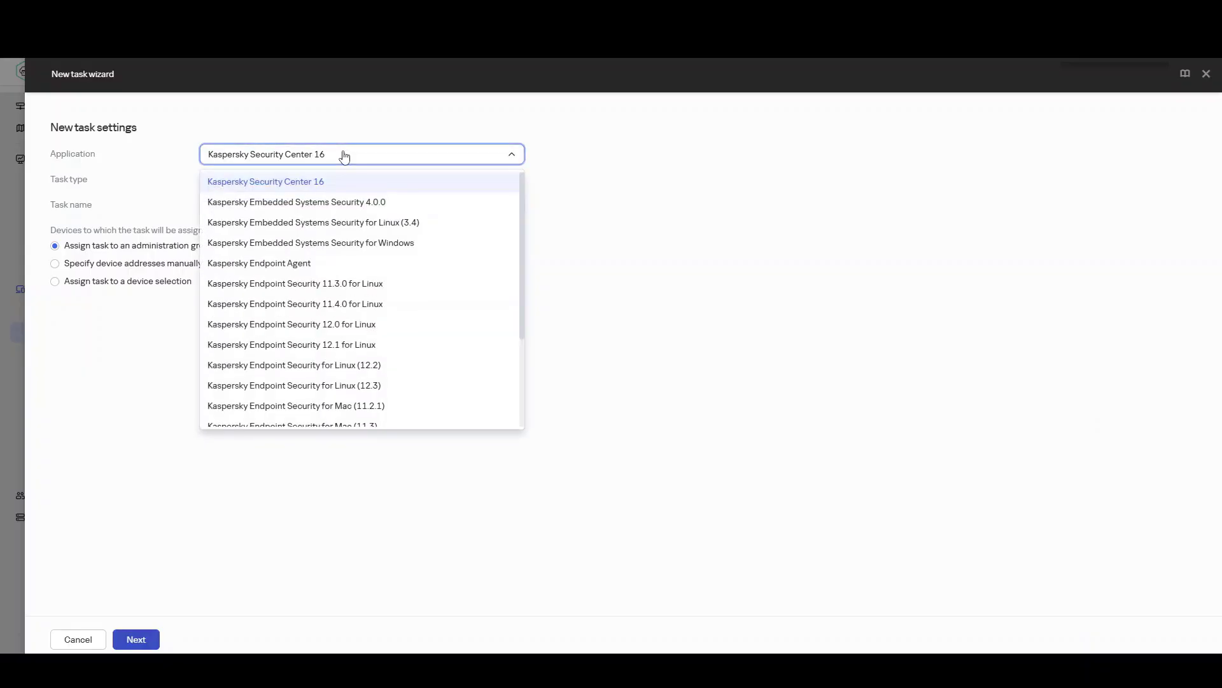
pyautogui.scroll(-3, 391, 325)
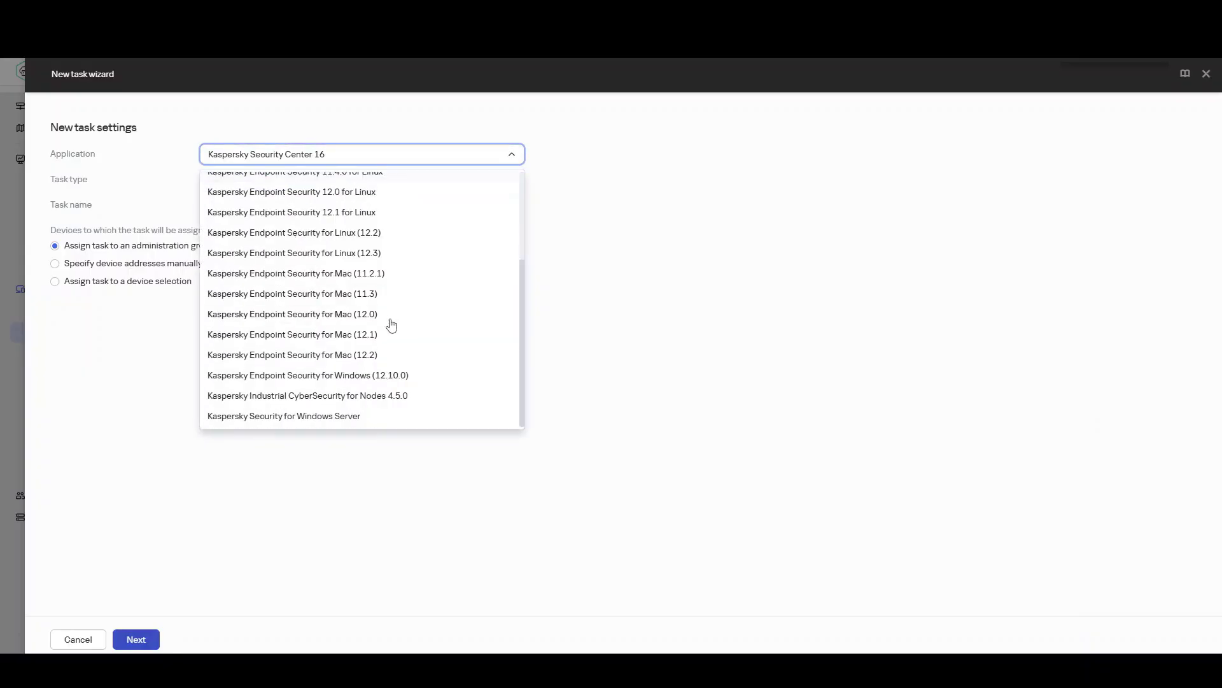
pyautogui.click(405, 379)
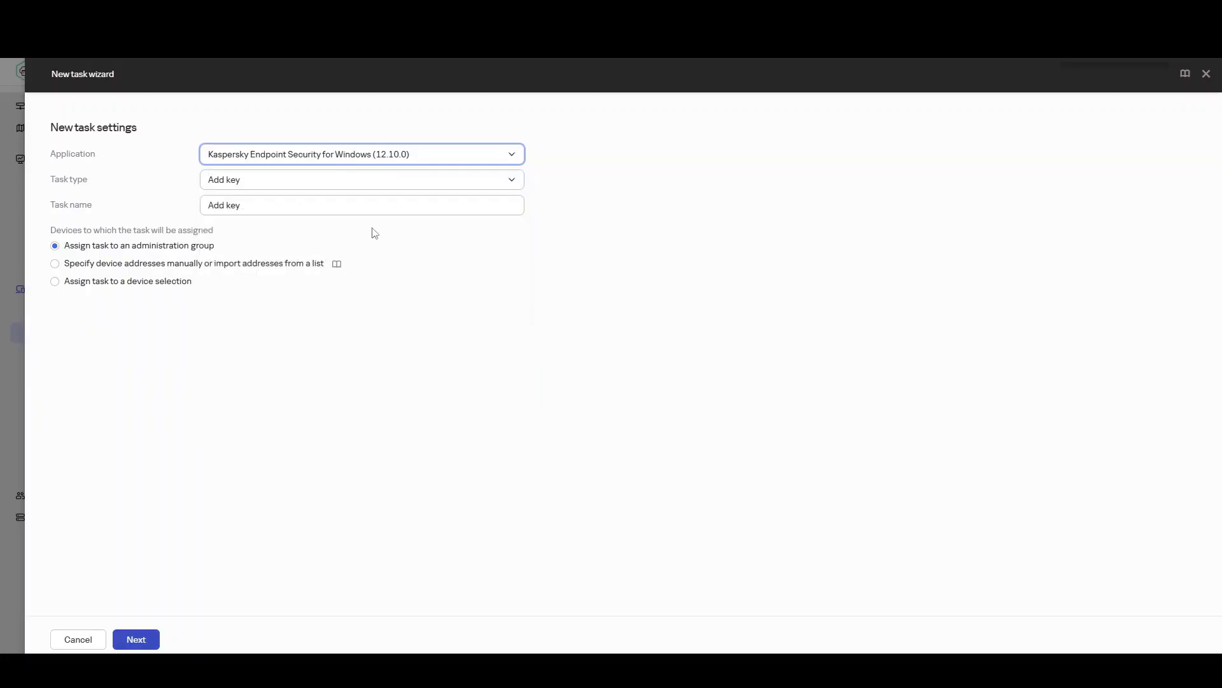
pyautogui.click(329, 185)
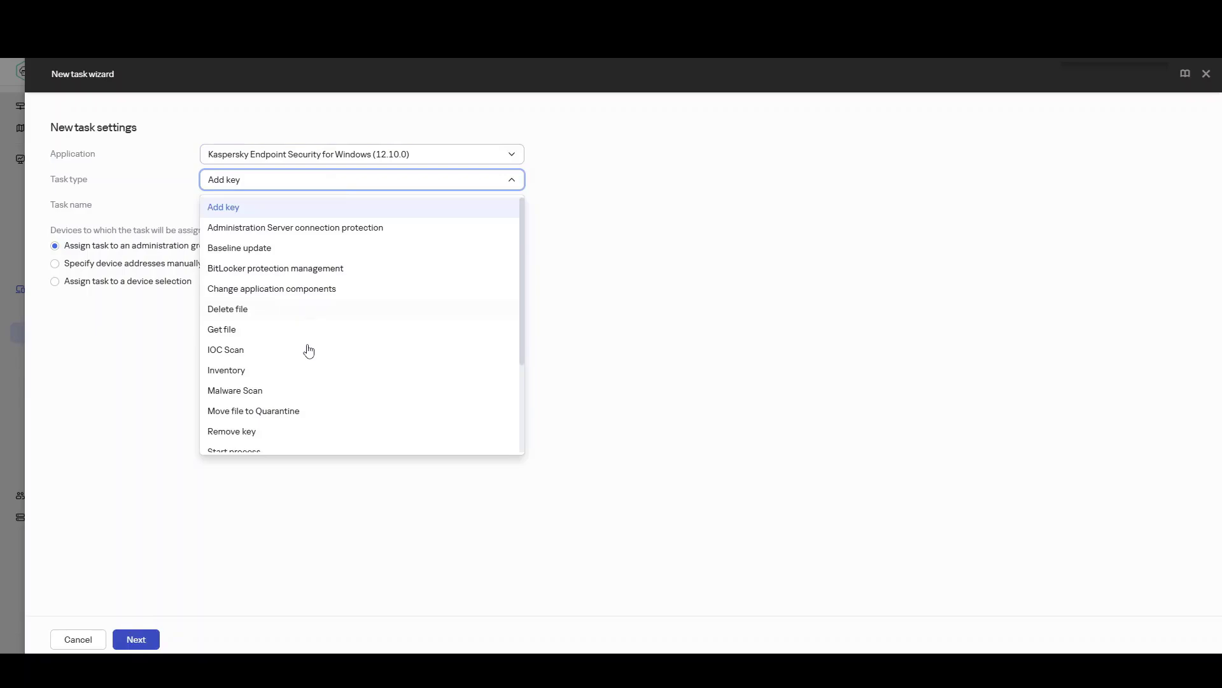
pyautogui.scroll(-2, 296, 401)
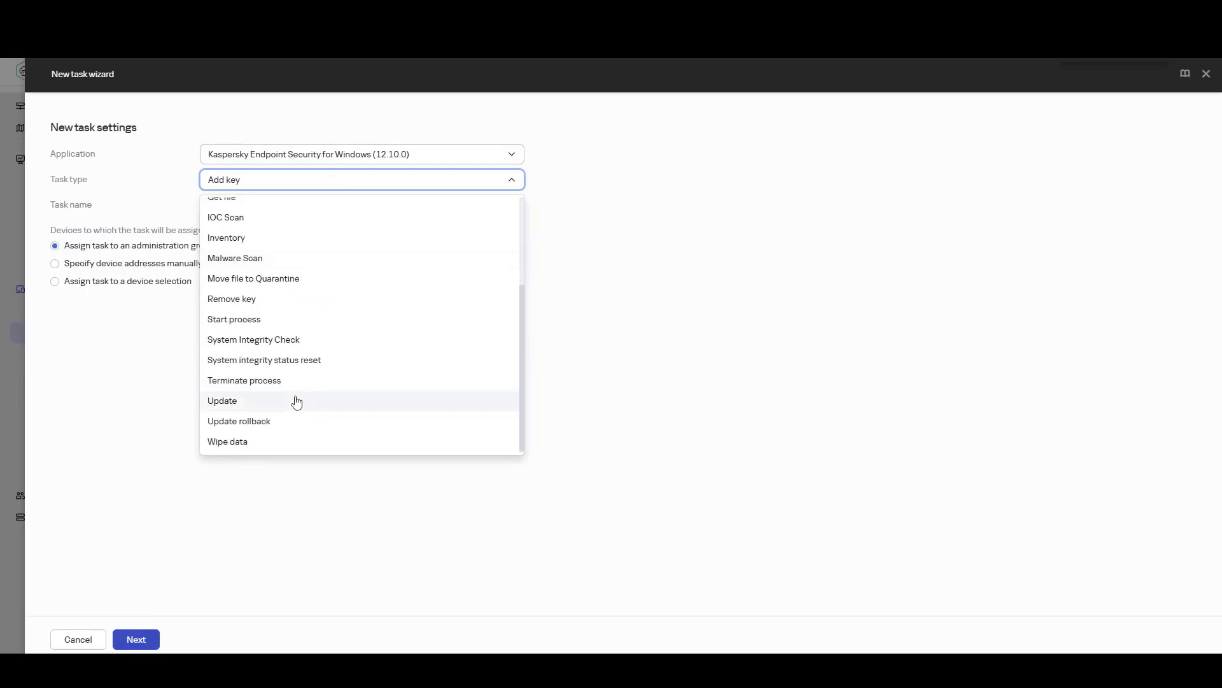
pyautogui.click(277, 402)
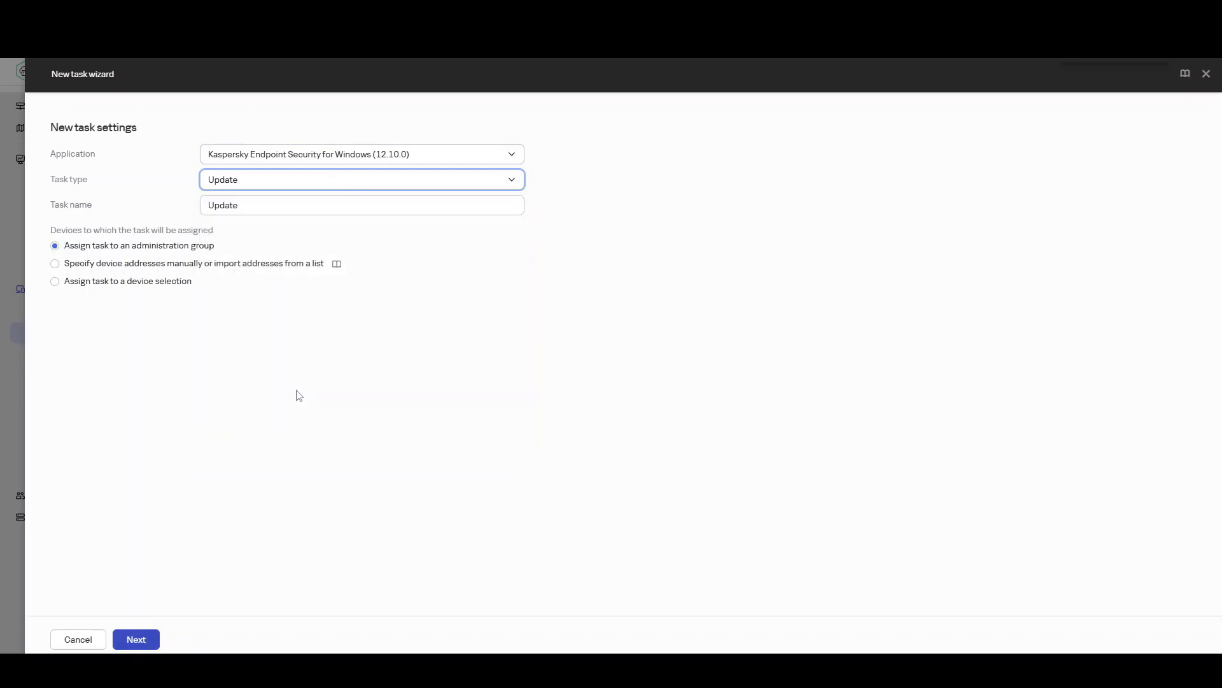
pyautogui.click(281, 208)
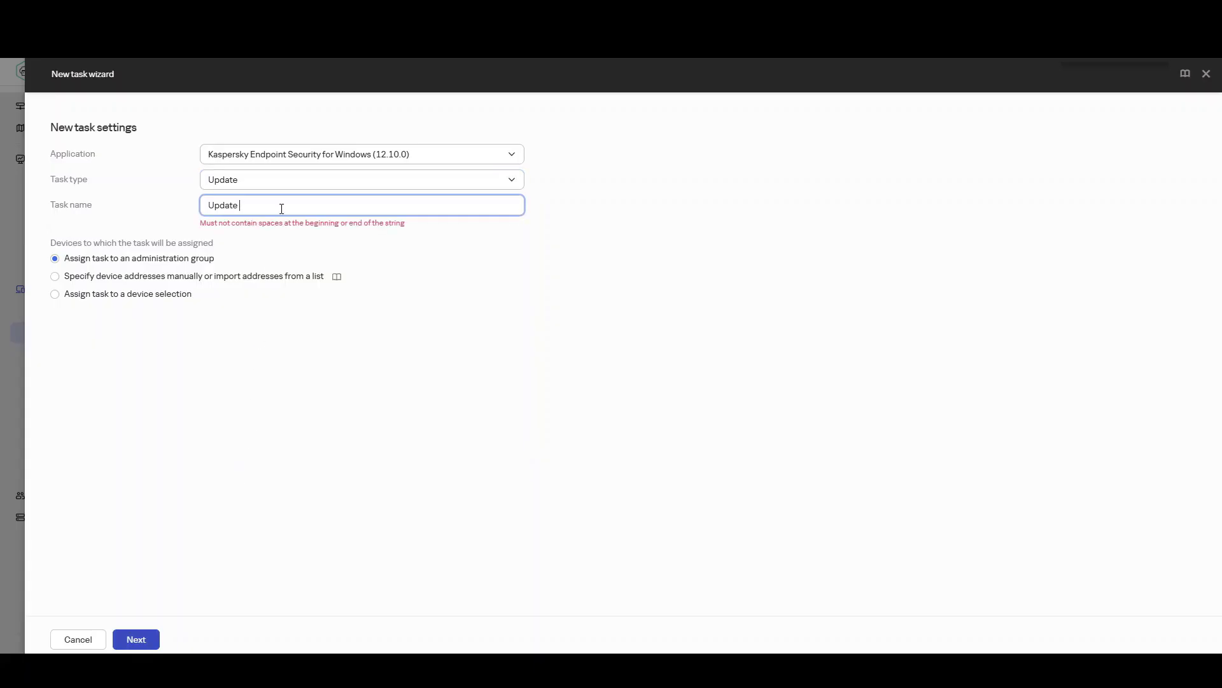
pyautogui.write('Office')
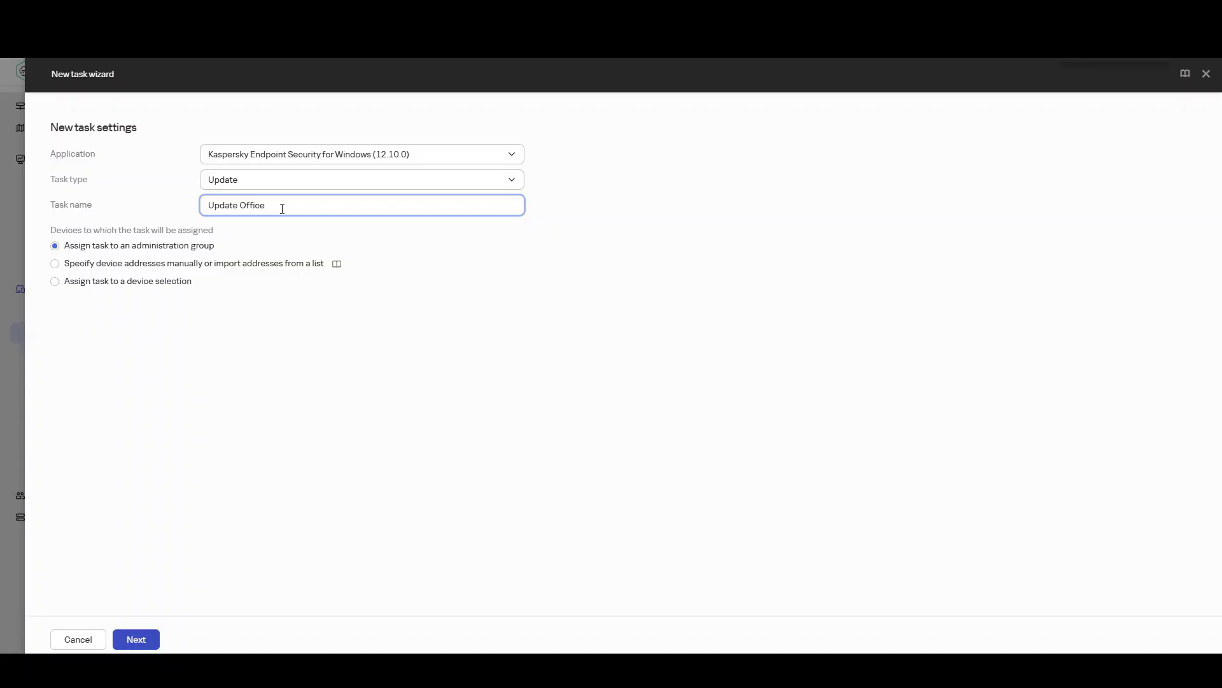
pyautogui.click(151, 644)
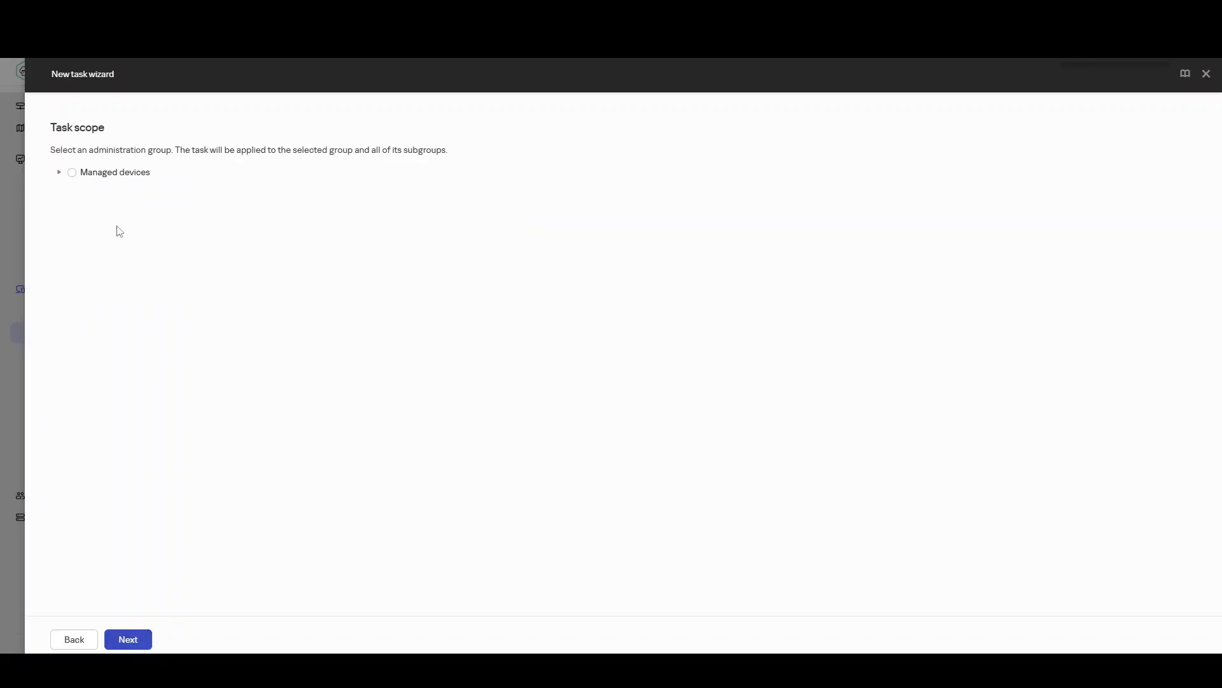
# Step: Apply the task to the Office group under Managed devices, keep the default account, and finish creating it
pyautogui.click(60, 173)
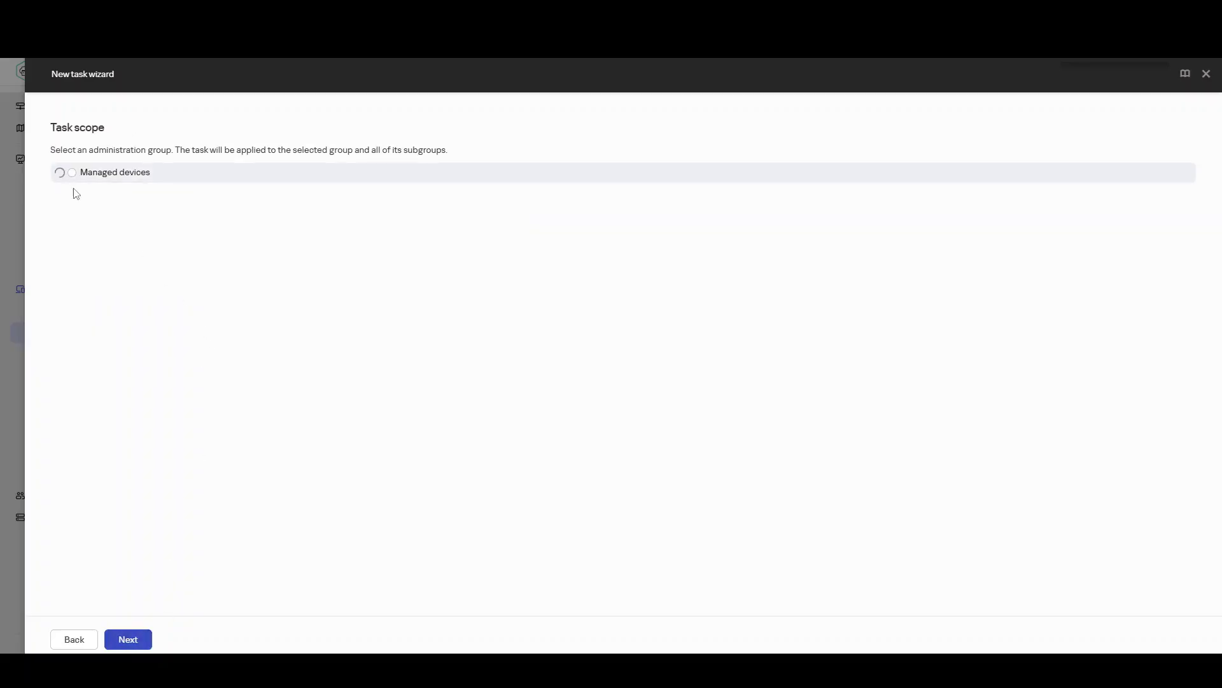
pyautogui.click(97, 199)
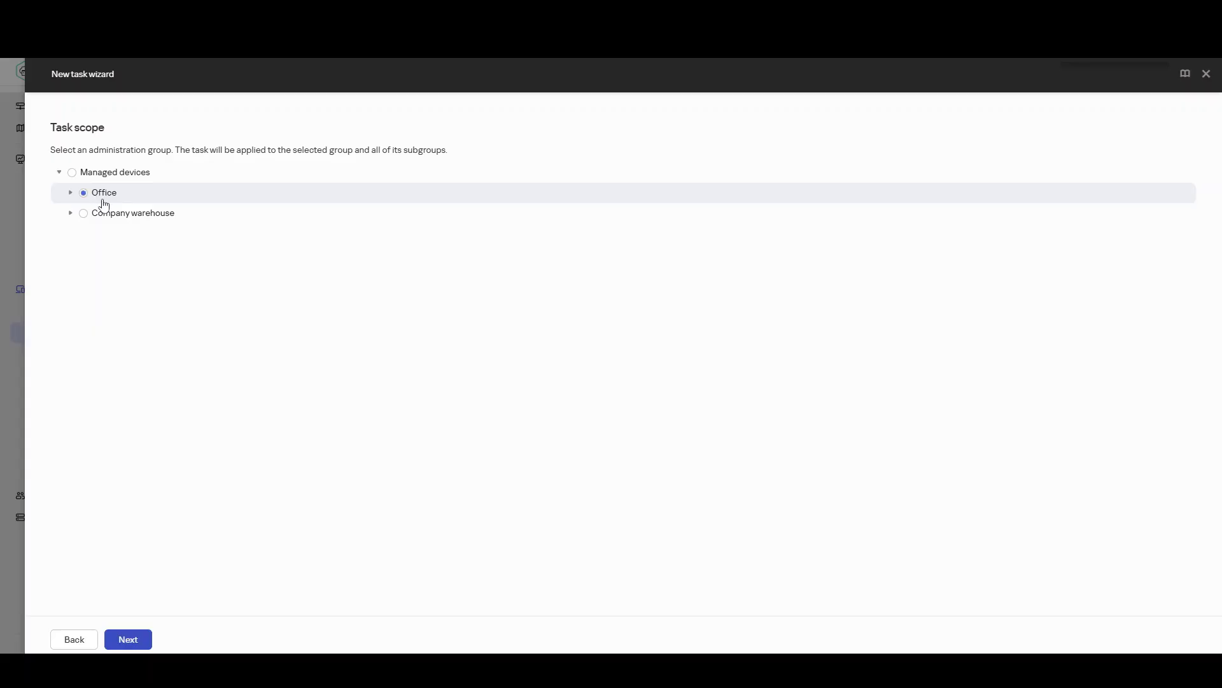
pyautogui.click(136, 643)
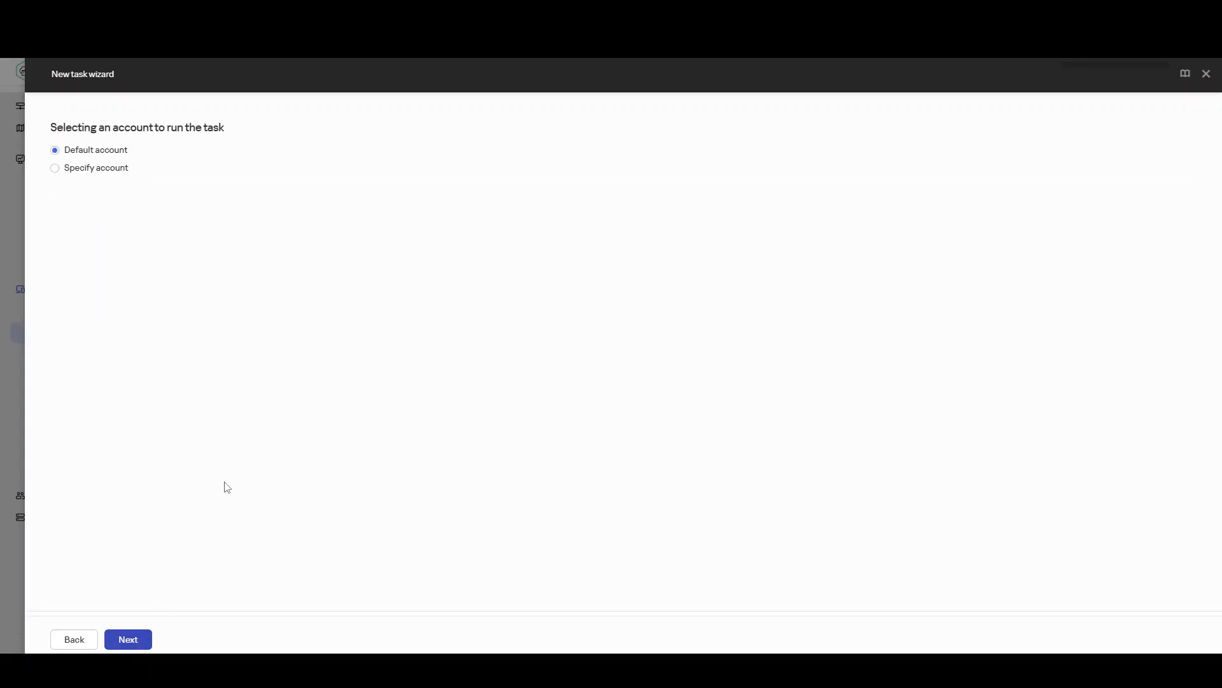
pyautogui.click(133, 643)
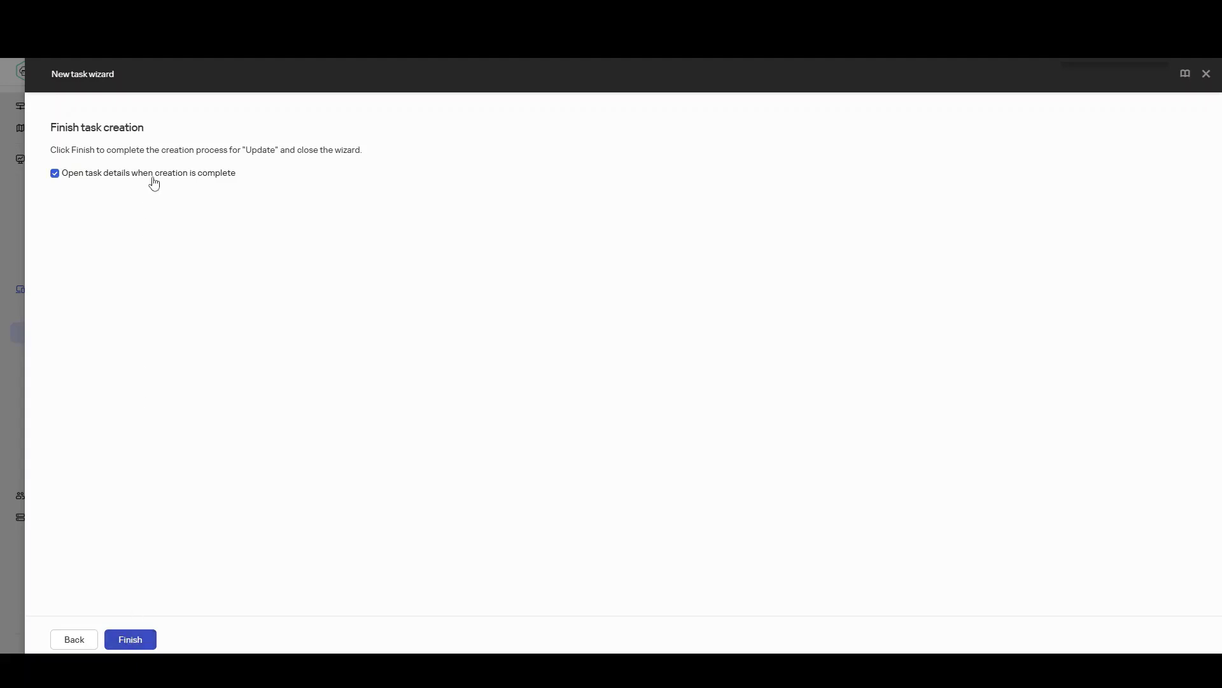
pyautogui.click(153, 179)
pyautogui.click(133, 639)
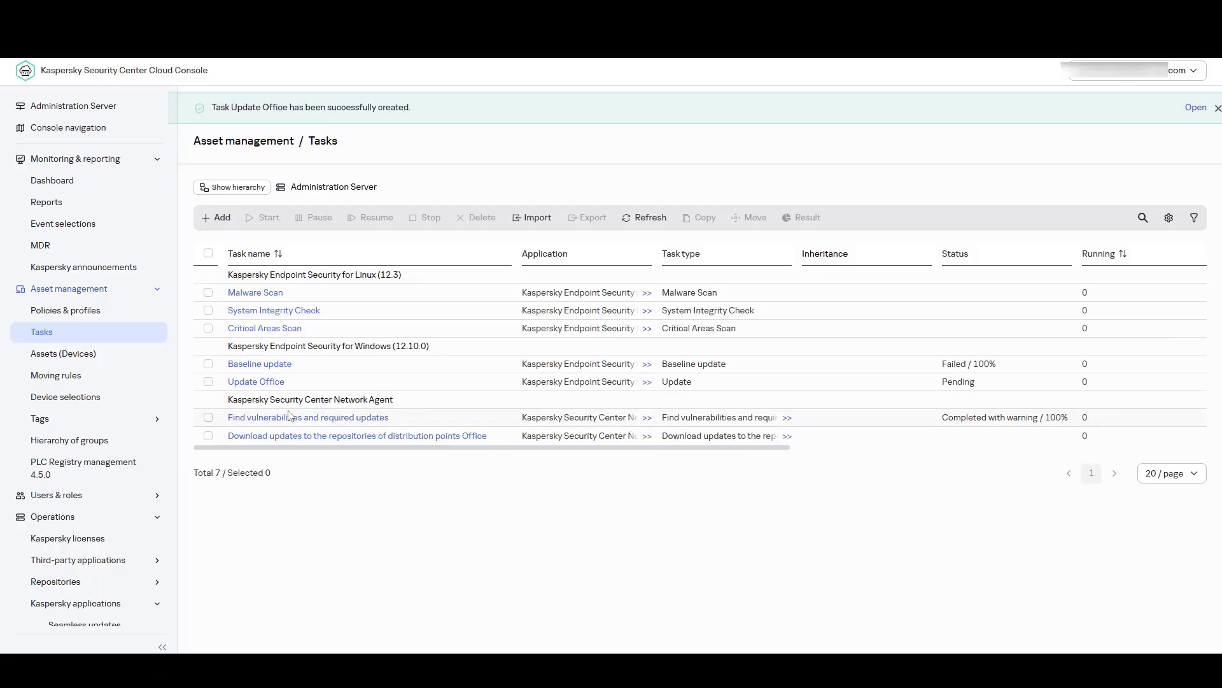
# Step: In the Update Office task's local mode, disable Kaspersky update servers as a source and enable copying updates to the folder C:\UpdateKSC
pyautogui.click(272, 383)
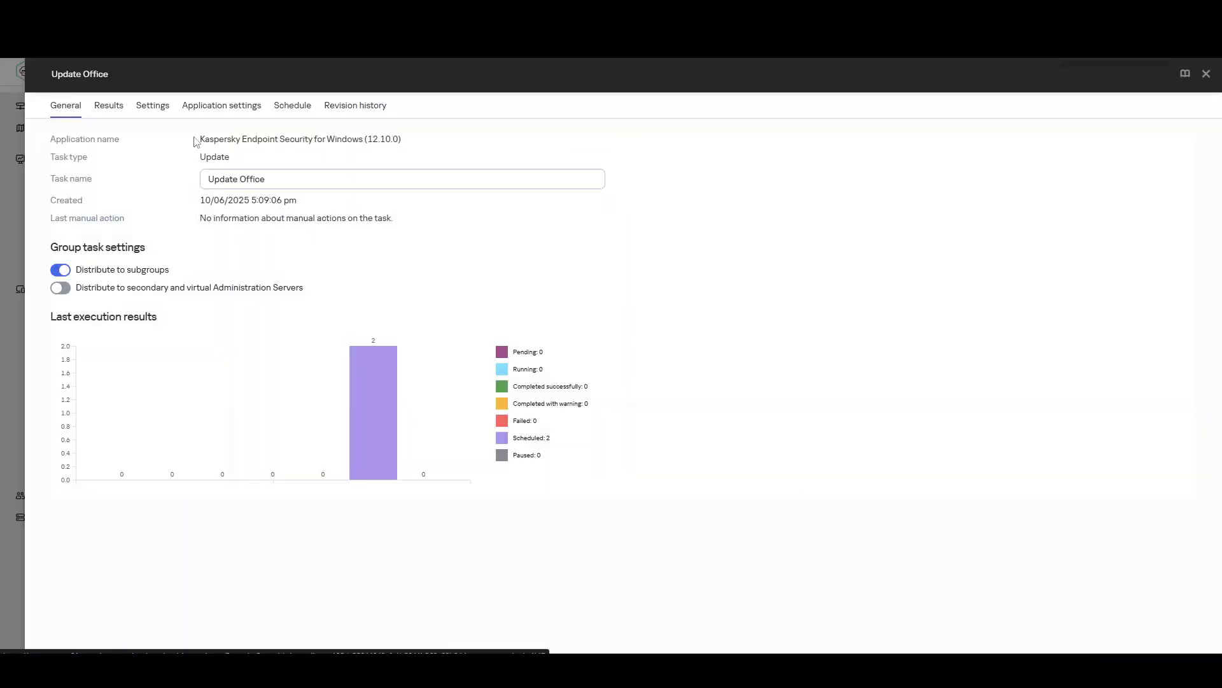
pyautogui.click(156, 109)
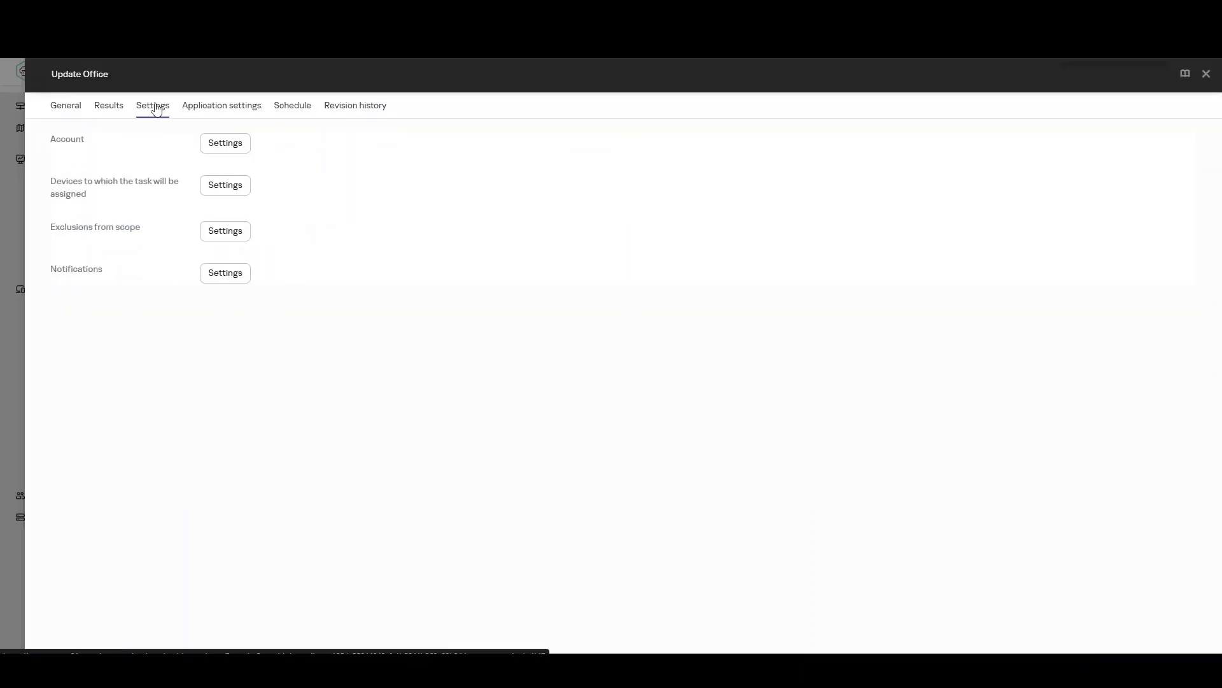
pyautogui.click(209, 109)
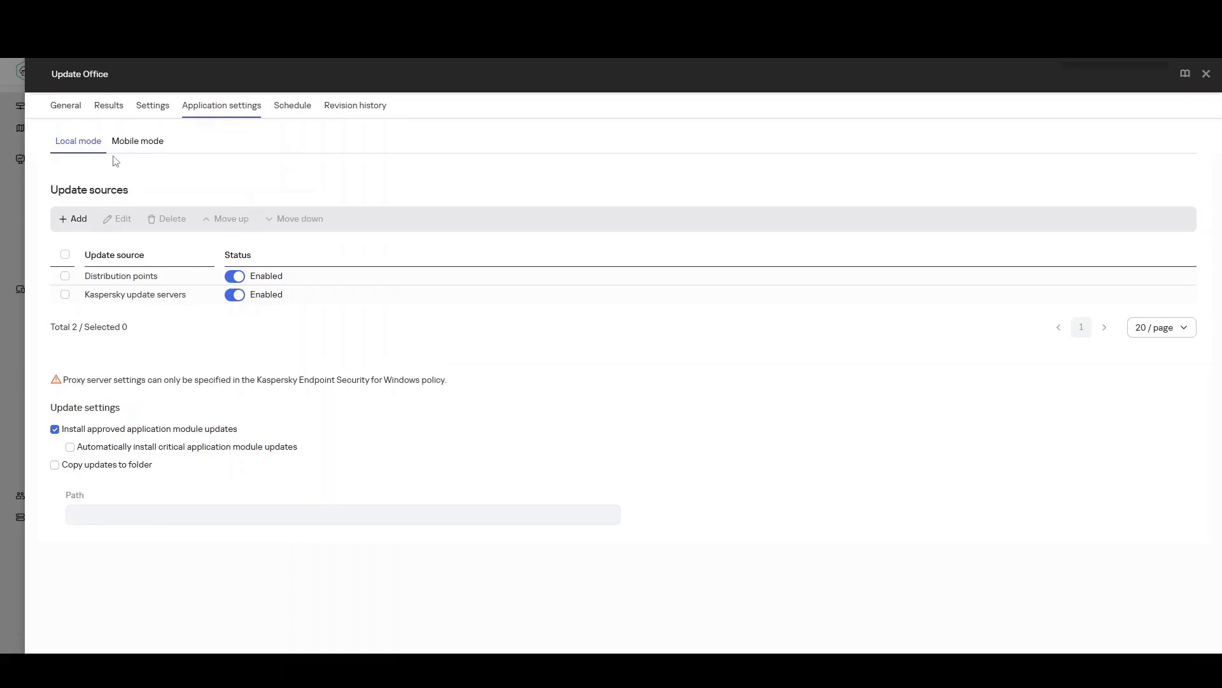
pyautogui.click(135, 142)
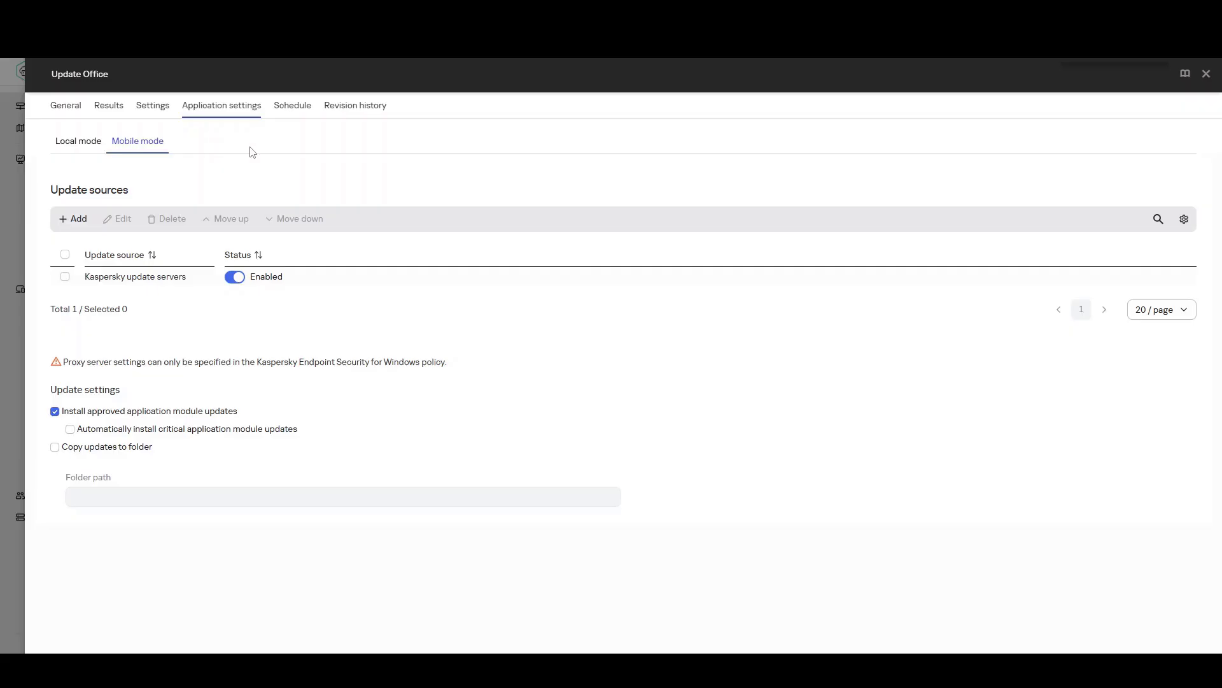
pyautogui.click(98, 147)
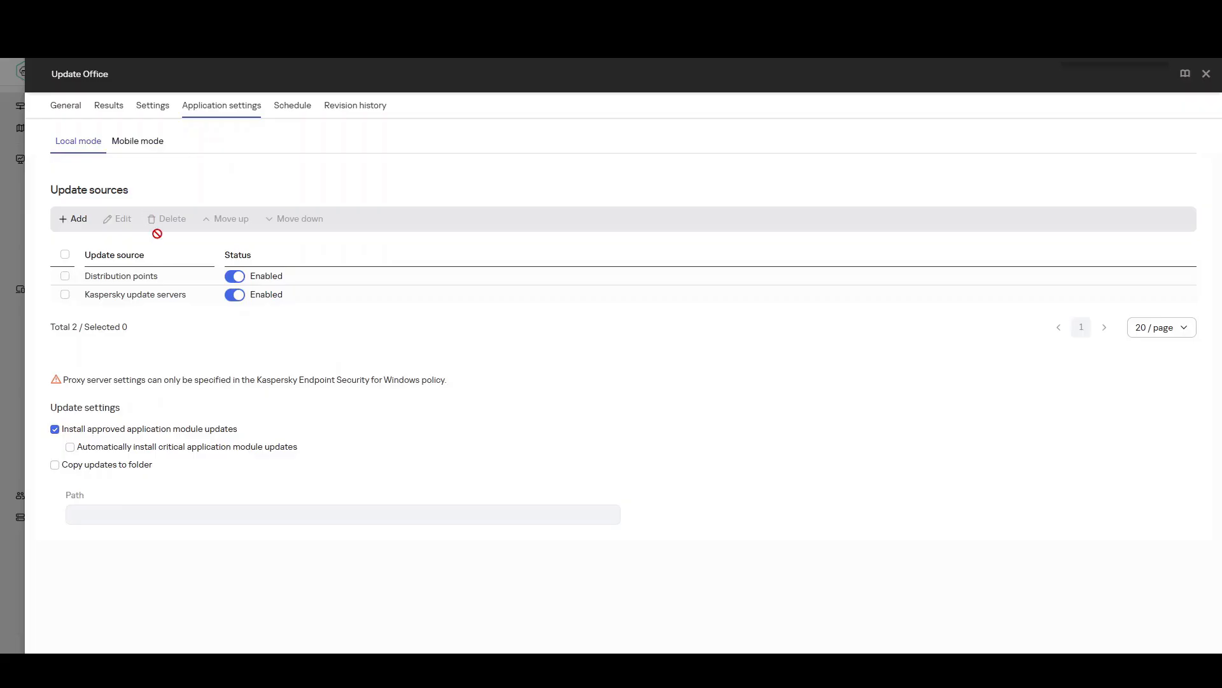
pyautogui.click(234, 295)
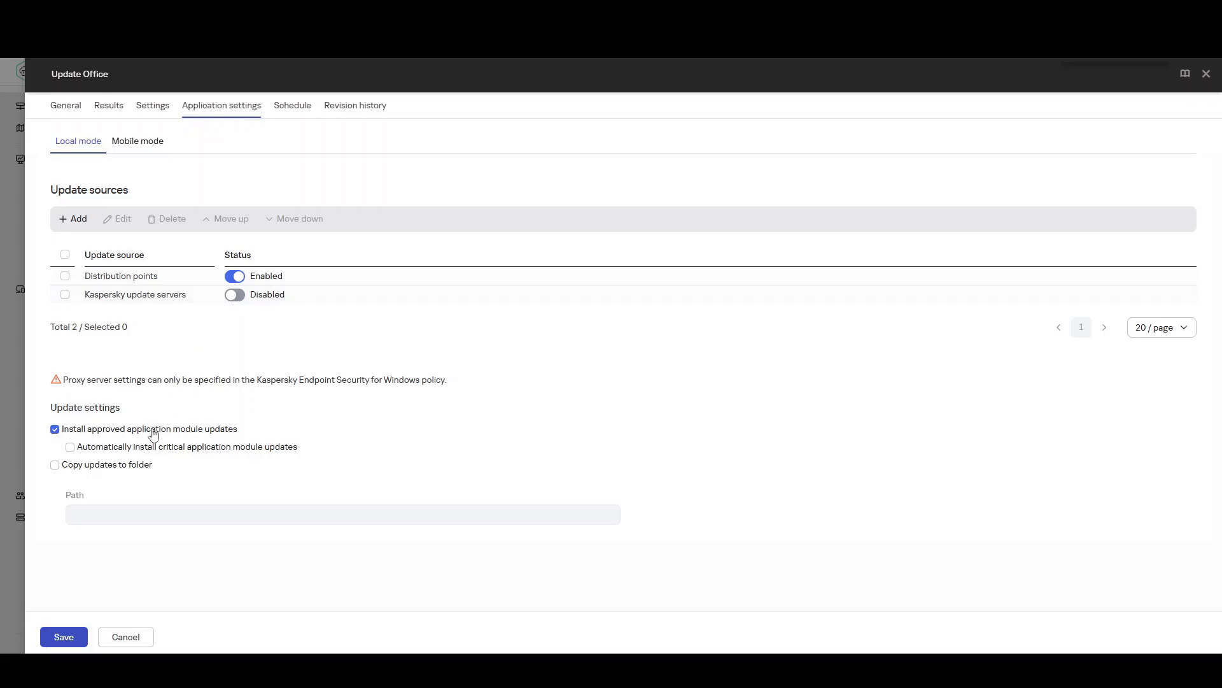
pyautogui.click(110, 471)
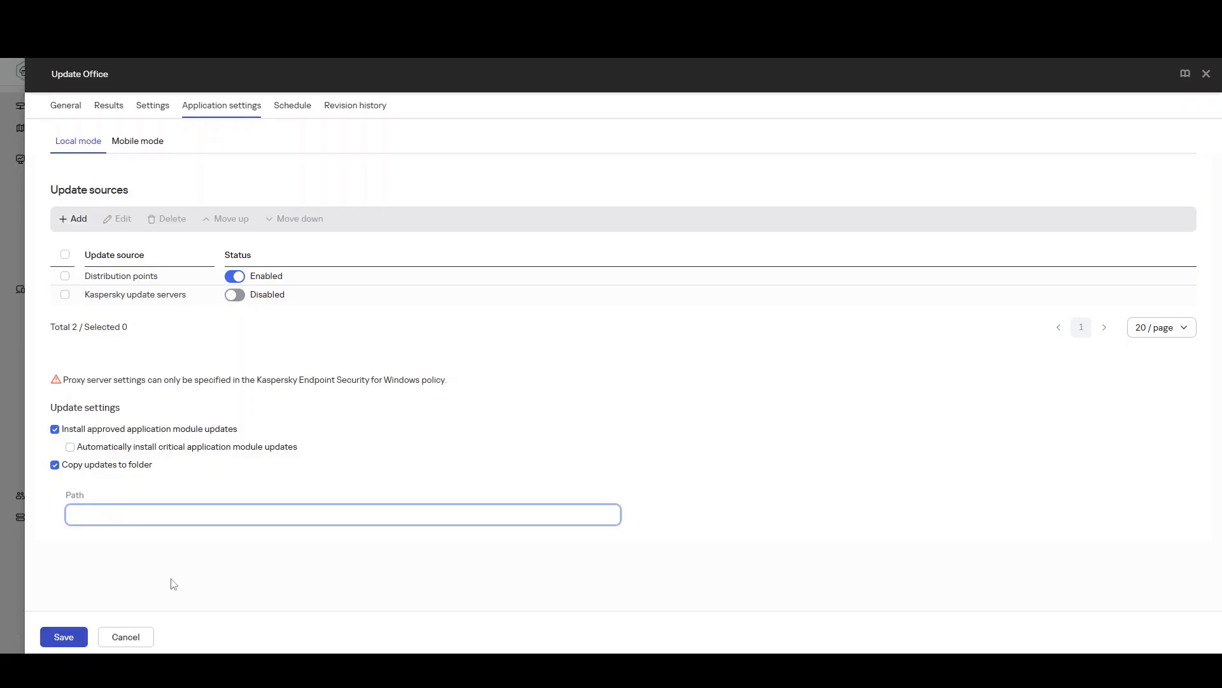
pyautogui.write('C:\\UpdateKSC')
# Step: Open the start options in the Update Office task's schedule
pyautogui.click(287, 111)
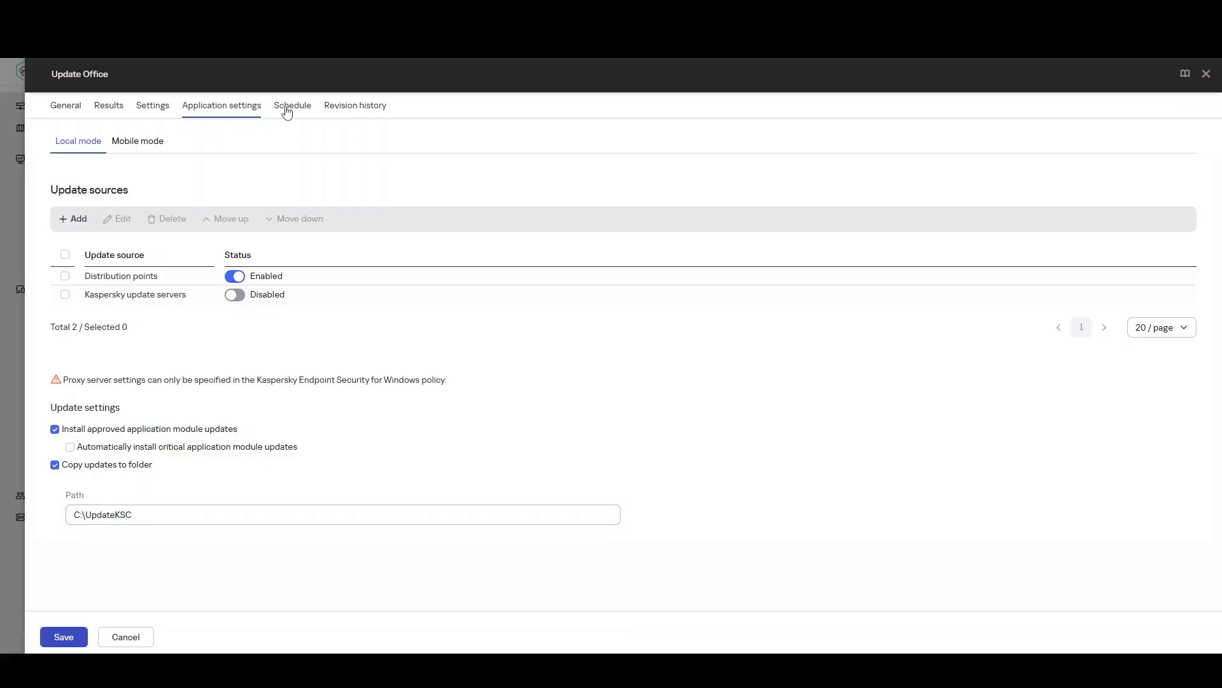
pyautogui.click(288, 112)
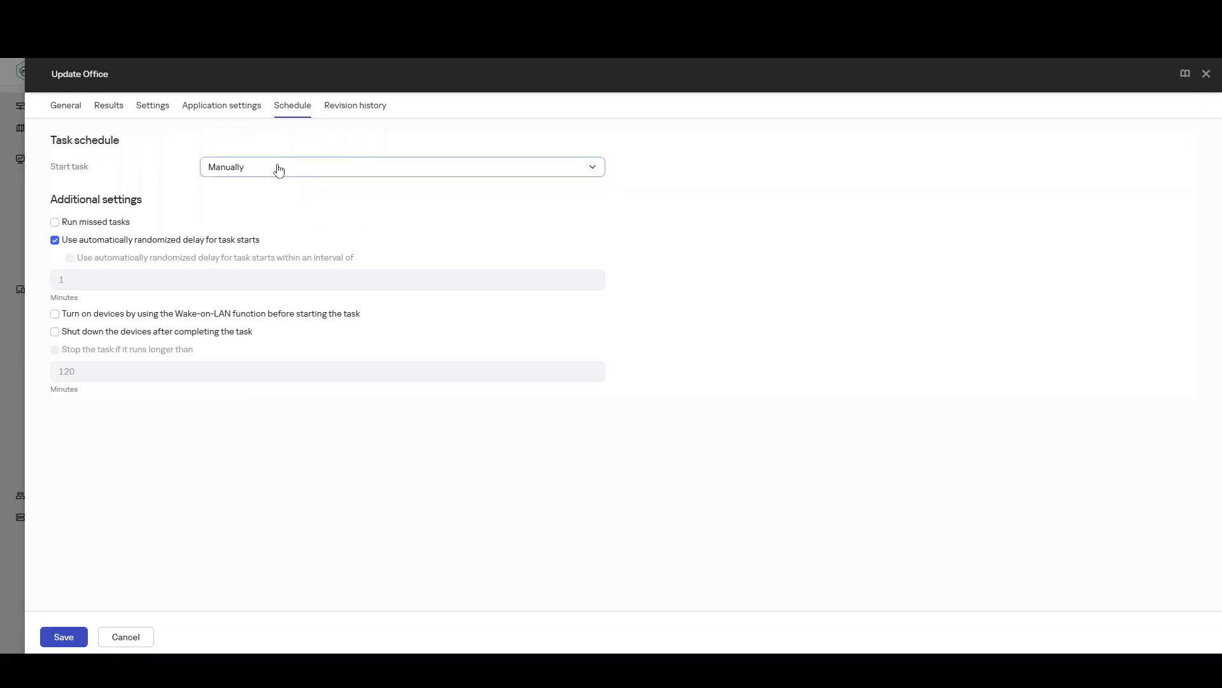
pyautogui.click(279, 170)
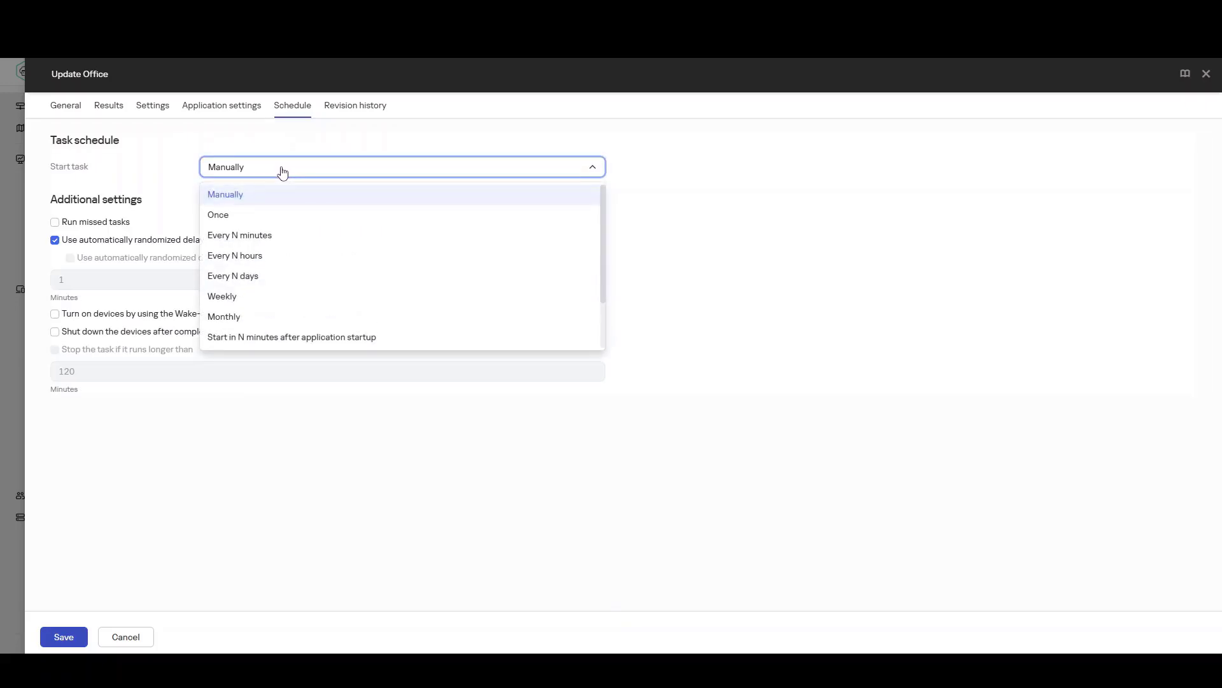